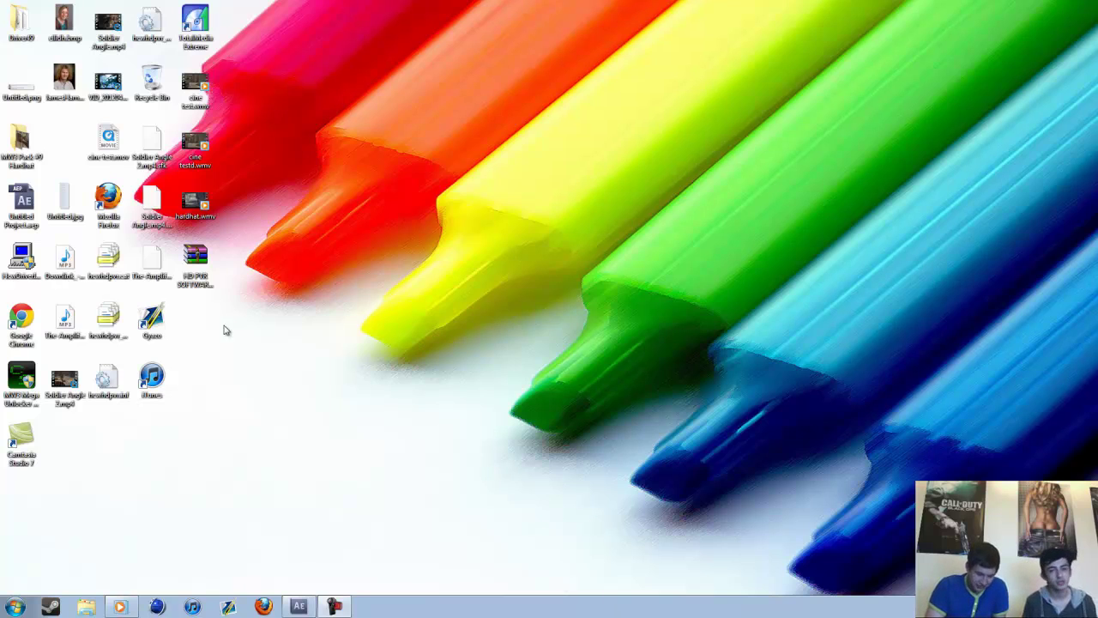
Step: Close the paused gameplay video in the media player and return to the After Effects 'cine test' project
{"action": "left_click_drag", "start_coordinate": [277, 6], "coordinate": [882, 511]}
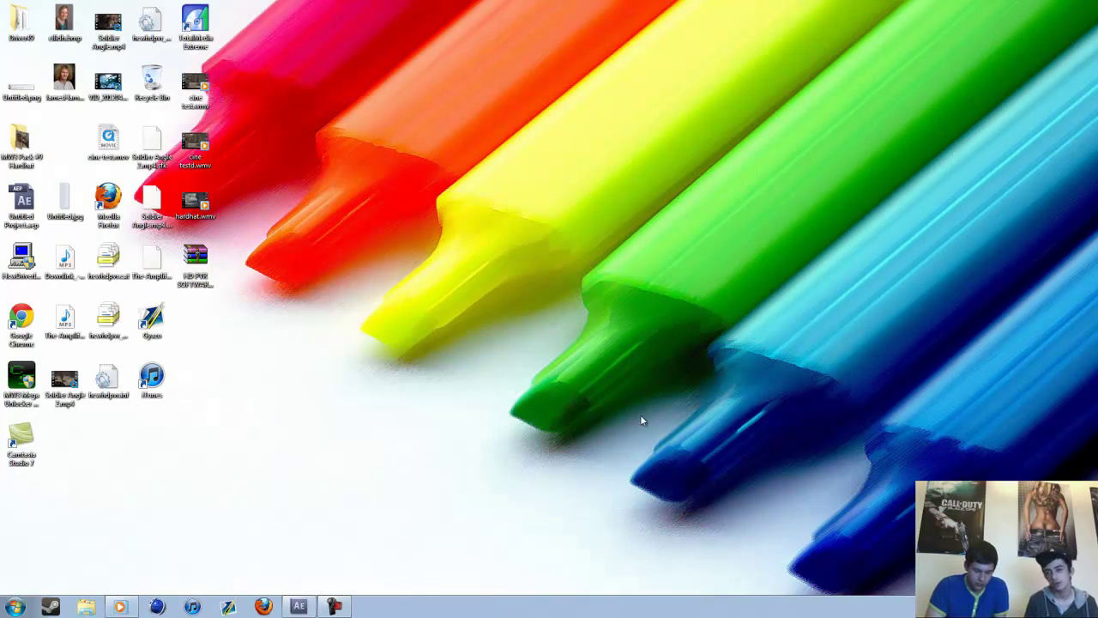
{"action": "left_click", "coordinate": [120, 607]}
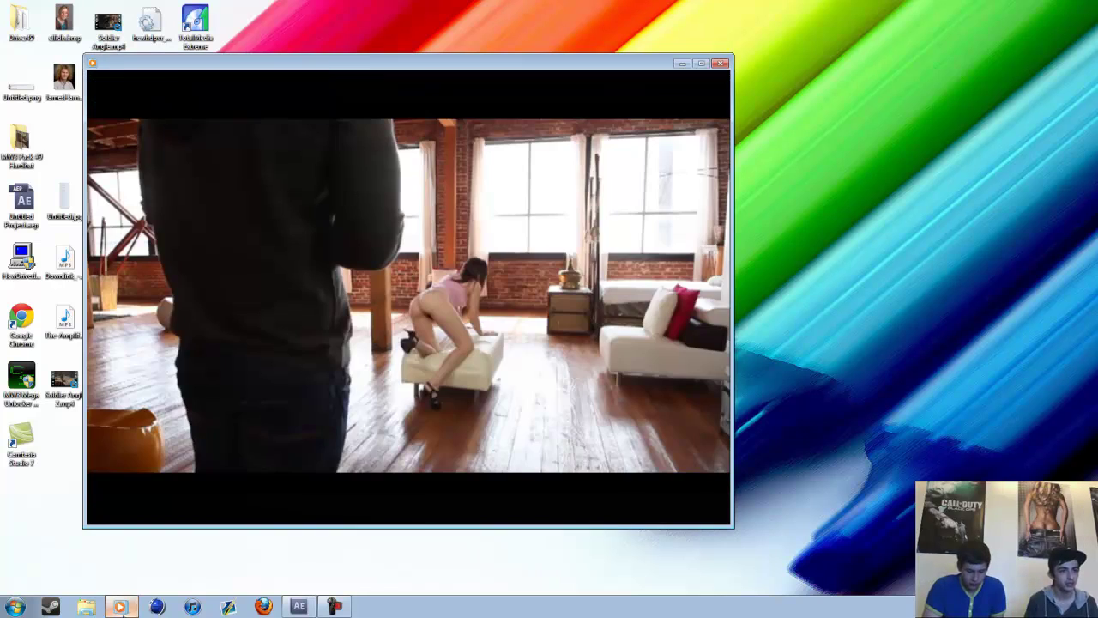
{"action": "left_click", "coordinate": [722, 64]}
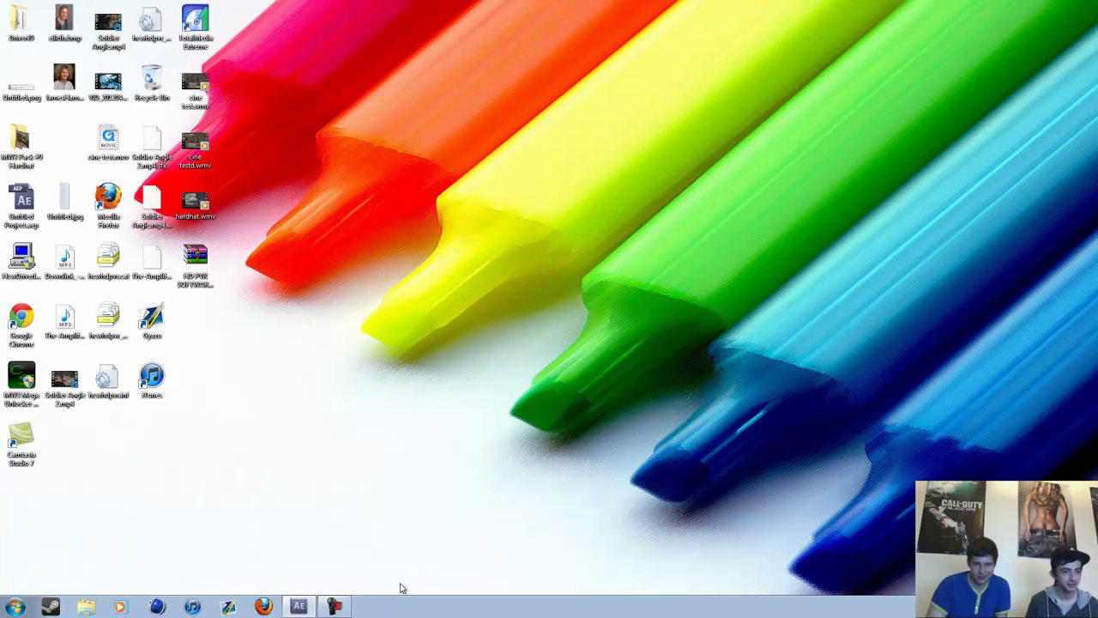
{"action": "left_click", "coordinate": [298, 607]}
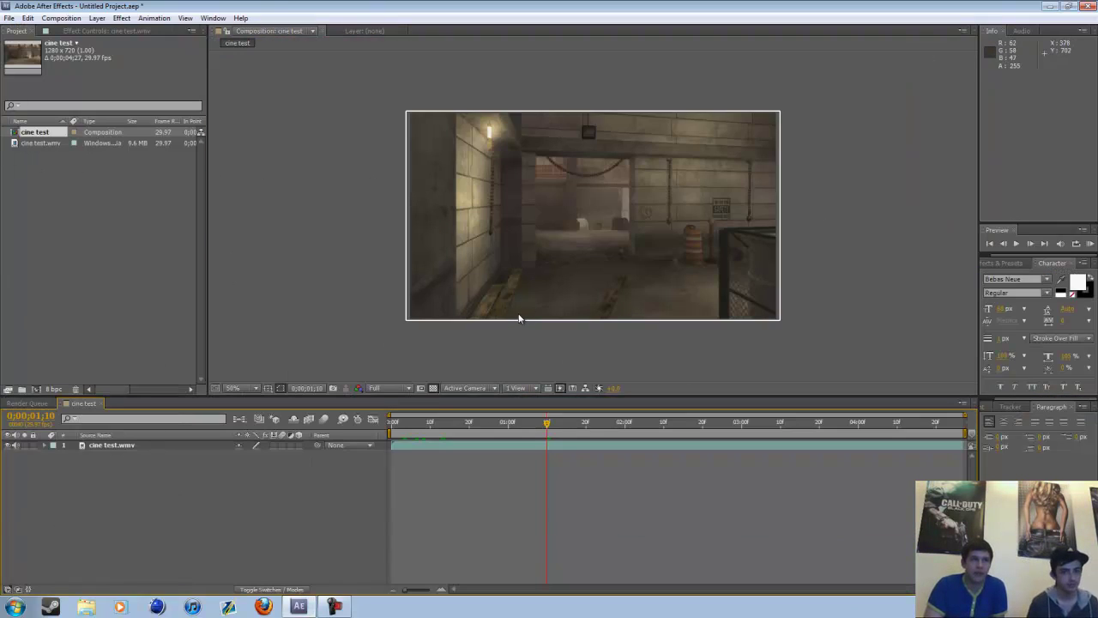
{"action": "left_click_drag", "start_coordinate": [393, 422], "coordinate": [796, 435]}
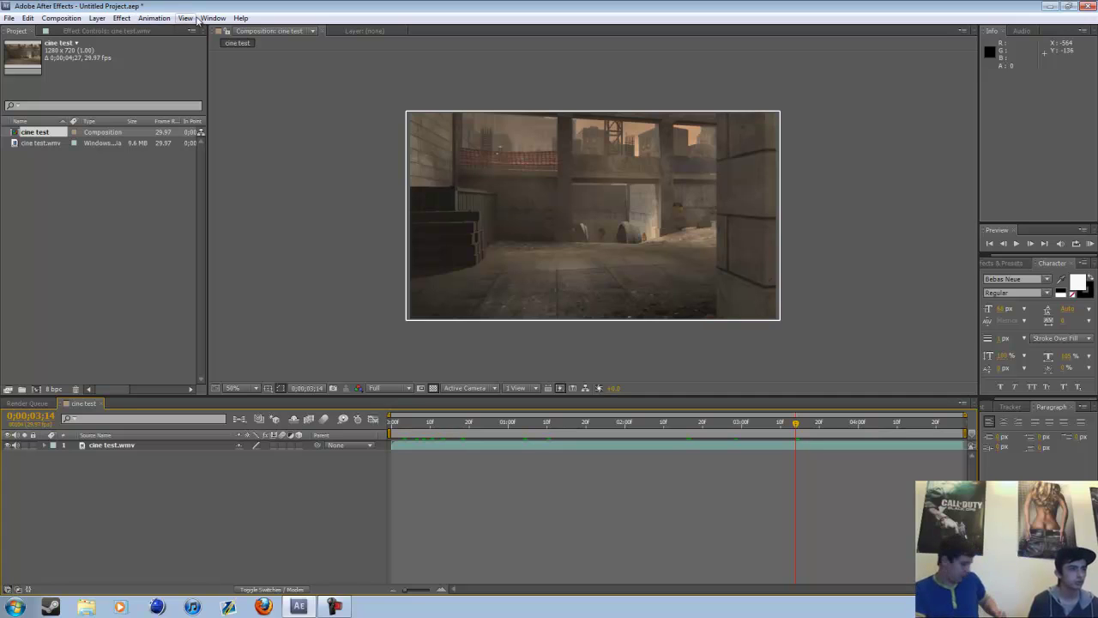
Step: Apply The Foundry's CameraTracker (1.0) from Effects & Presets to the cine test.wmv layer
{"action": "left_click", "coordinate": [213, 18]}
{"action": "mouse_move", "coordinate": [297, 33]}
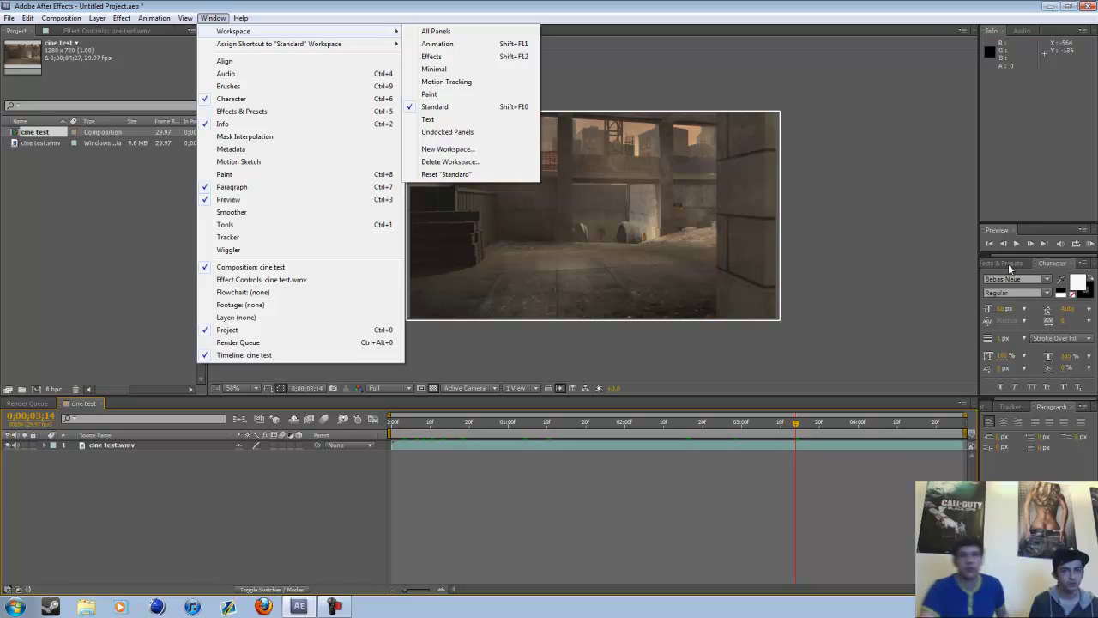
{"action": "left_click", "coordinate": [1010, 265]}
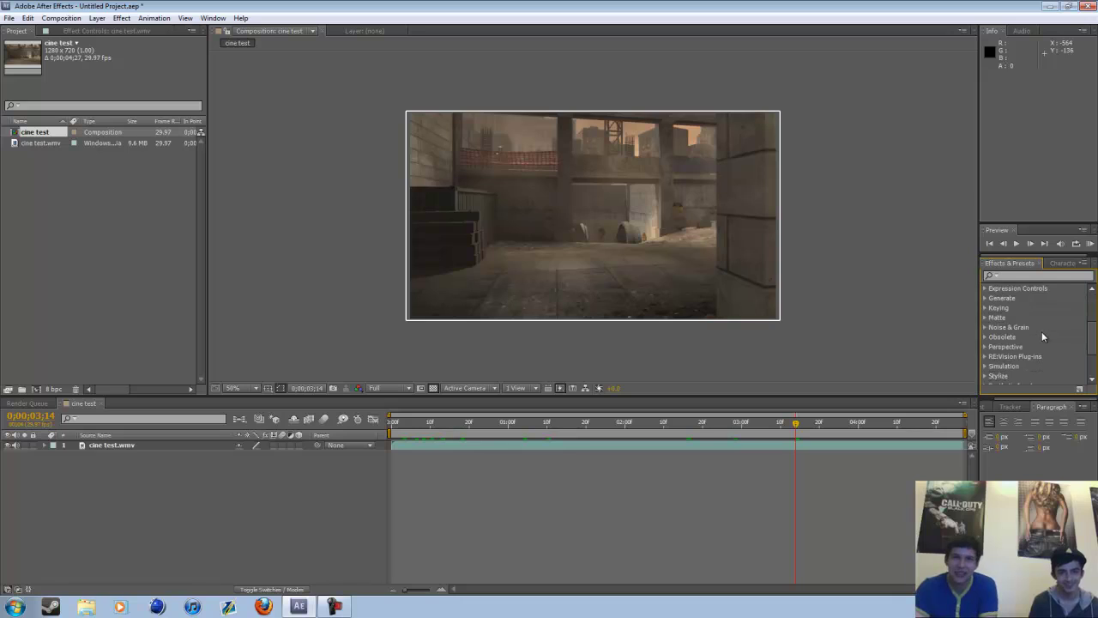
{"action": "scroll", "coordinate": [1041, 331], "scroll_direction": "down", "scroll_amount": 5}
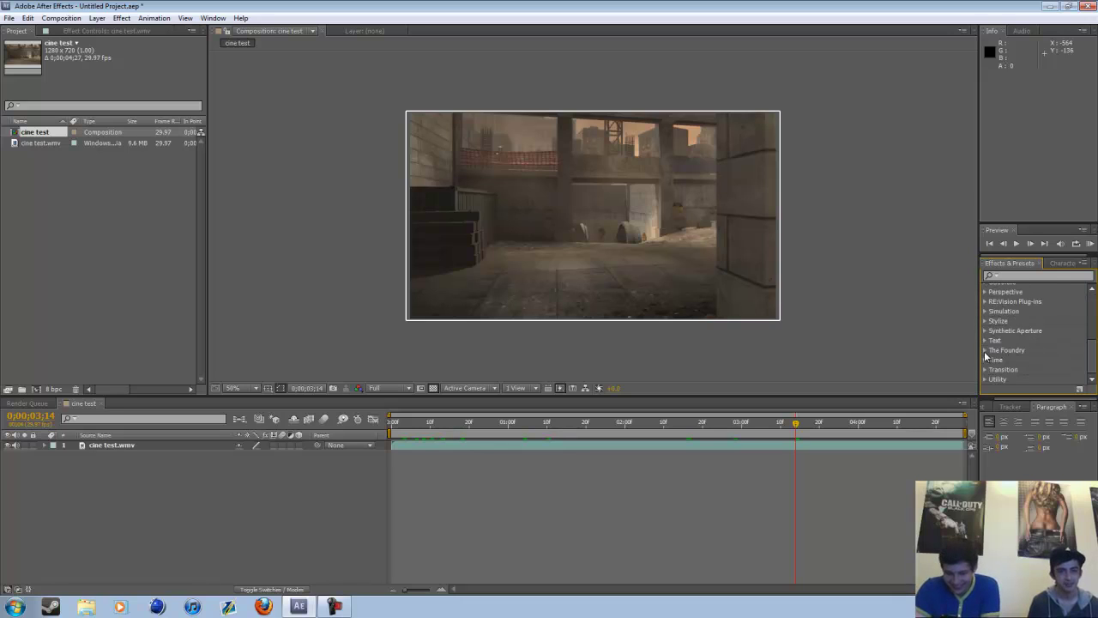
{"action": "left_click", "coordinate": [985, 351]}
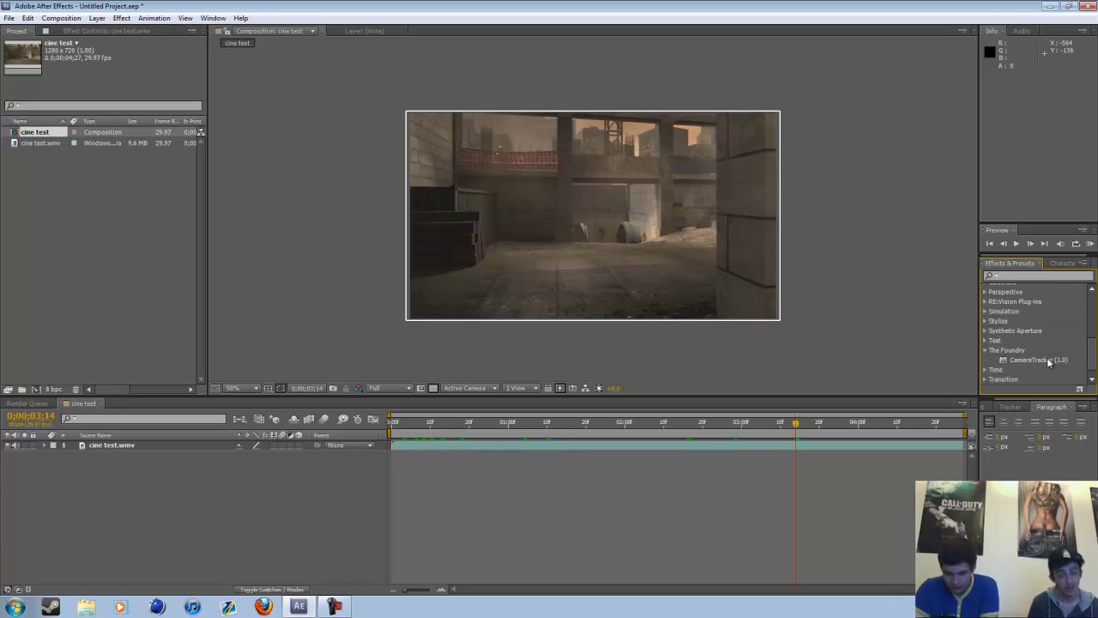
{"action": "left_click_drag", "start_coordinate": [1049, 362], "coordinate": [728, 446]}
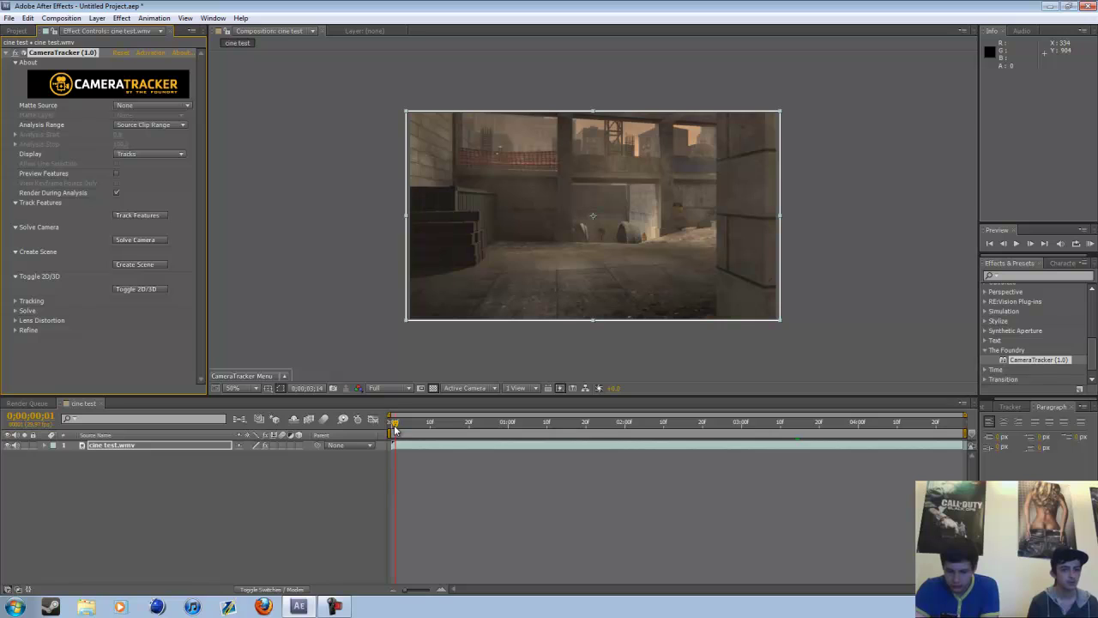
Step: From frame 0, run CameraTracker's Track Features across the whole cine test footage
{"action": "left_click_drag", "start_coordinate": [394, 429], "coordinate": [391, 429]}
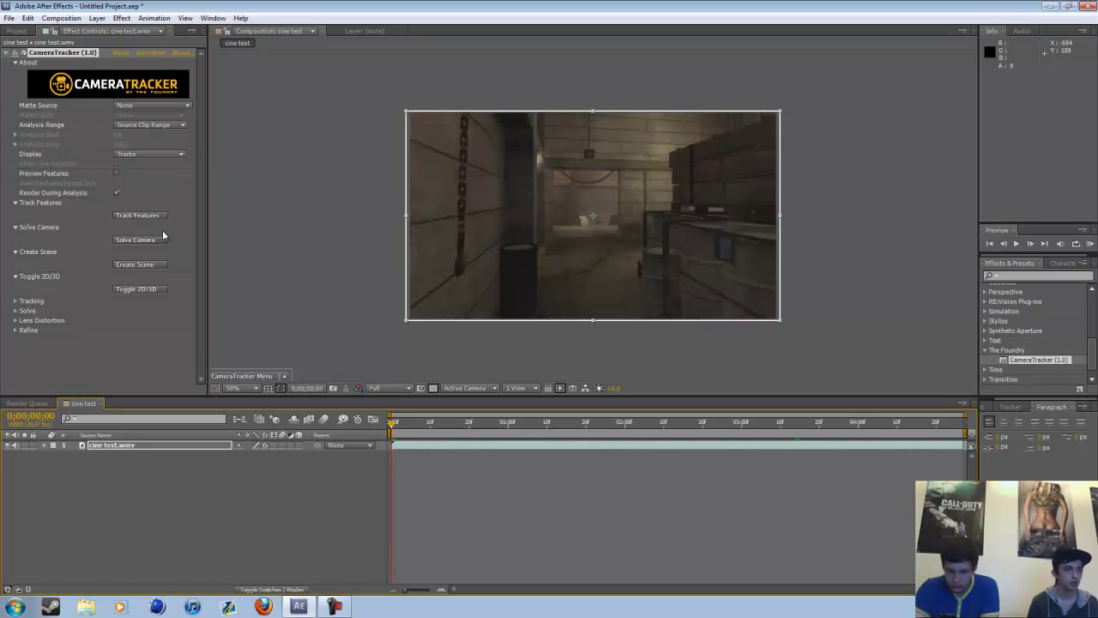
{"action": "left_click", "coordinate": [147, 215]}
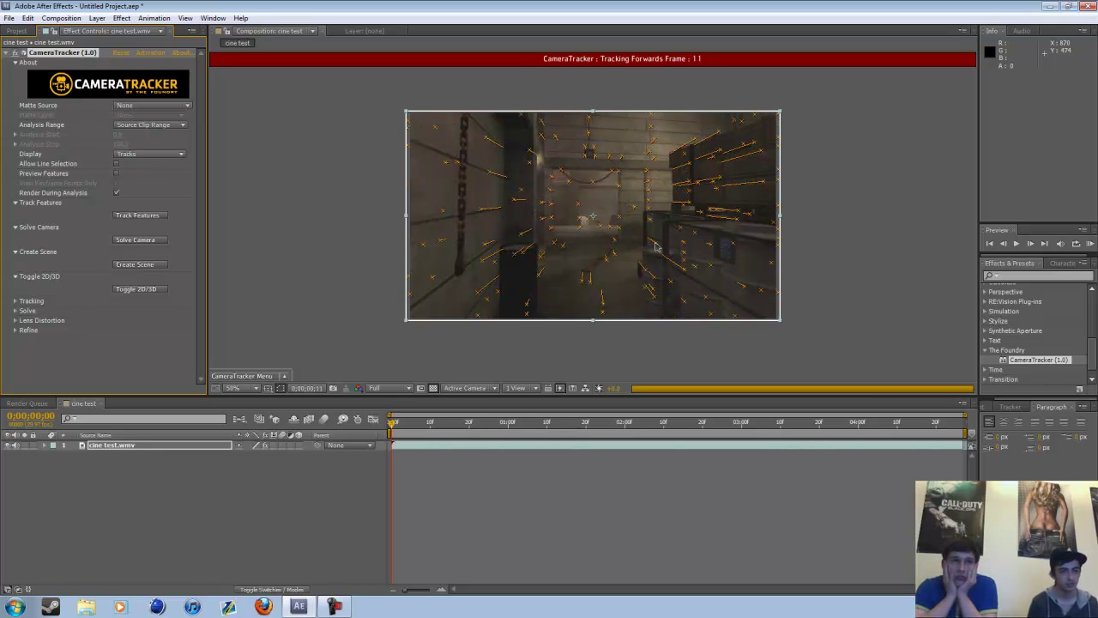
{"action": "left_click", "coordinate": [335, 606]}
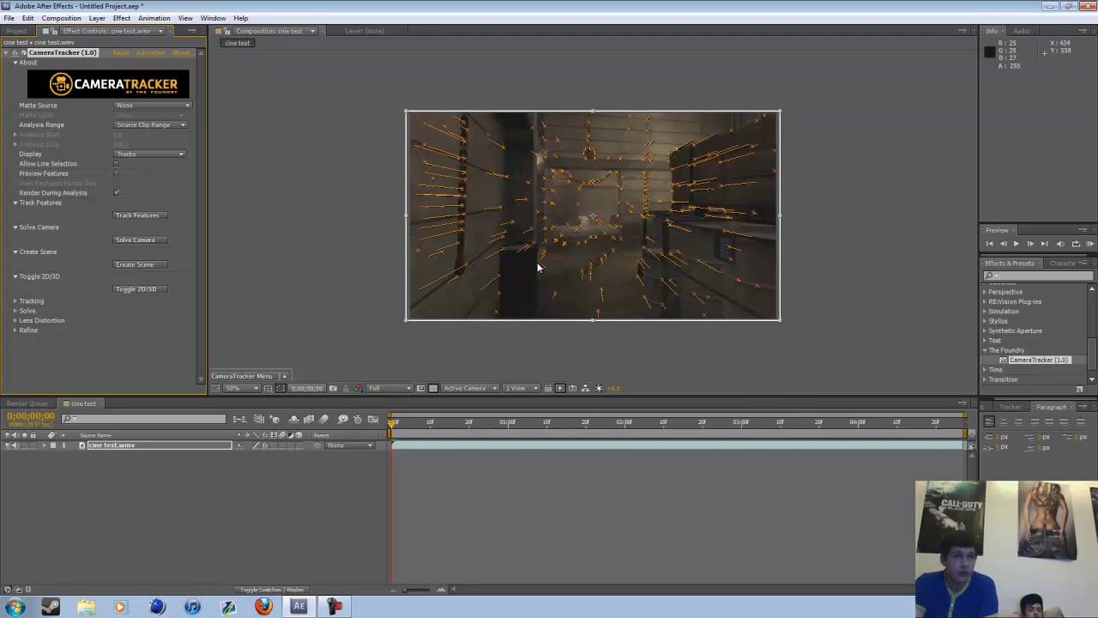
{"action": "mouse_move", "coordinate": [616, 202]}
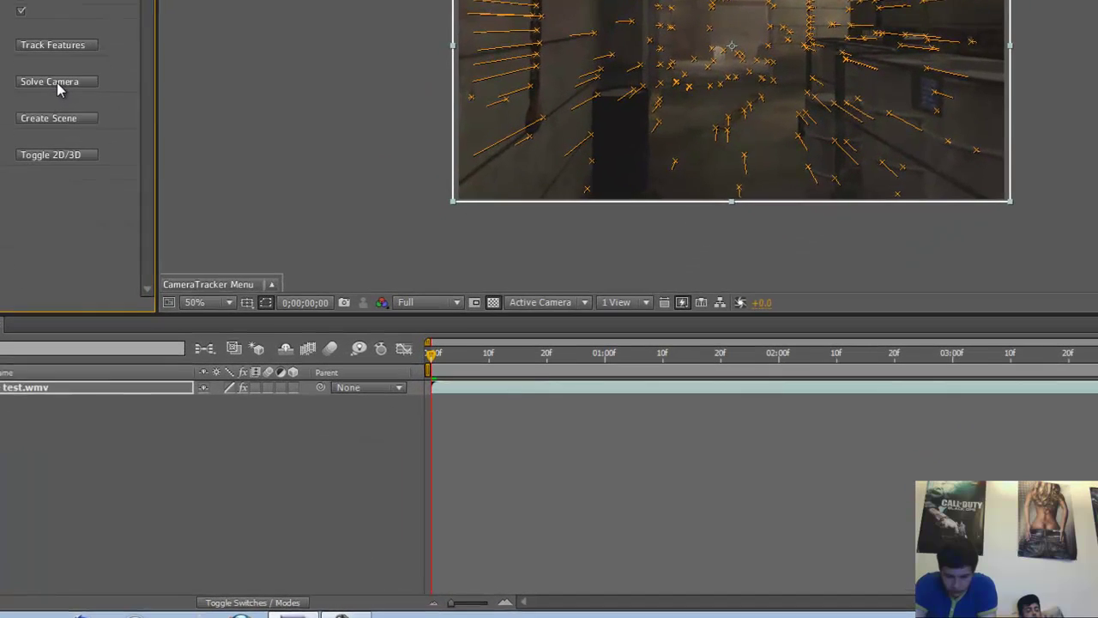
Step: Solve the camera and accept the result: reference frame 68, 12 keyframes, 3.11-pixel error
{"action": "left_click", "coordinate": [140, 239]}
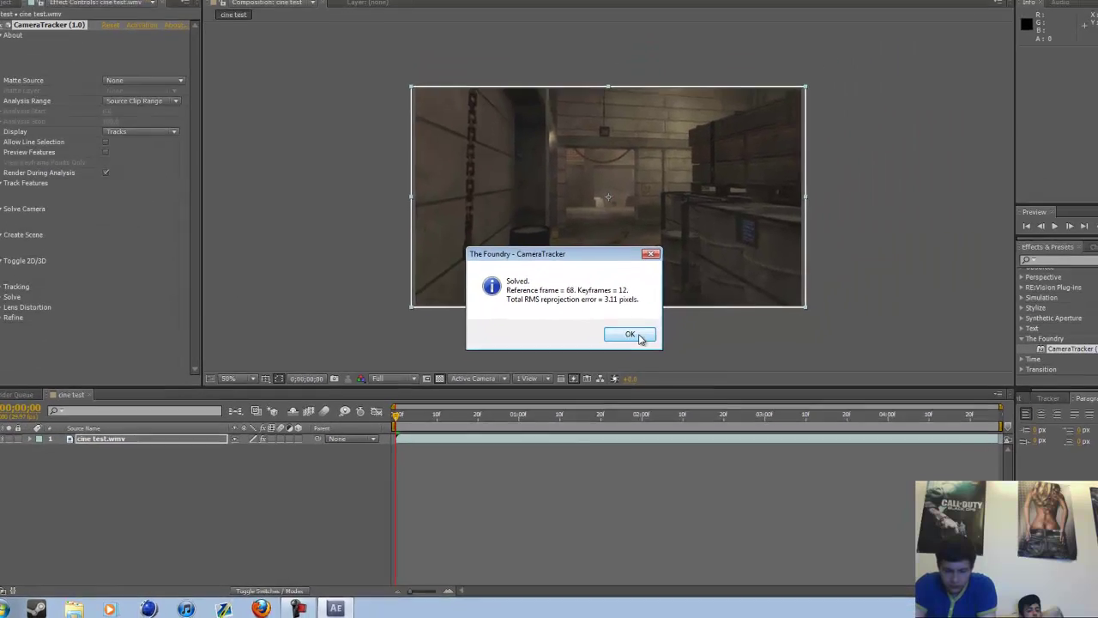
{"action": "left_click", "coordinate": [764, 236]}
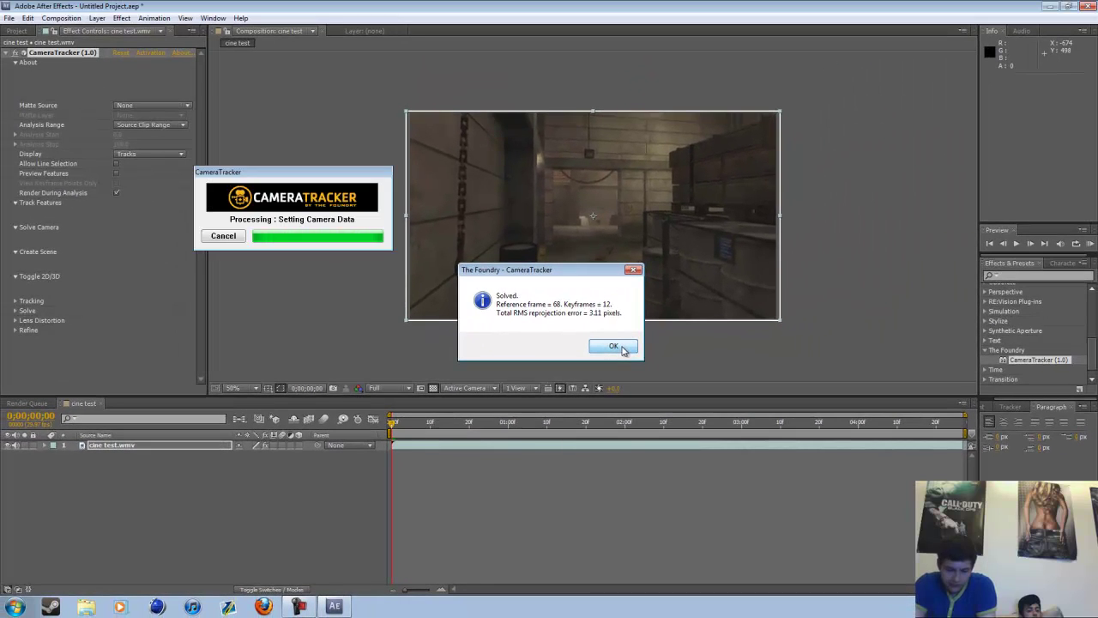
{"action": "left_click", "coordinate": [614, 345]}
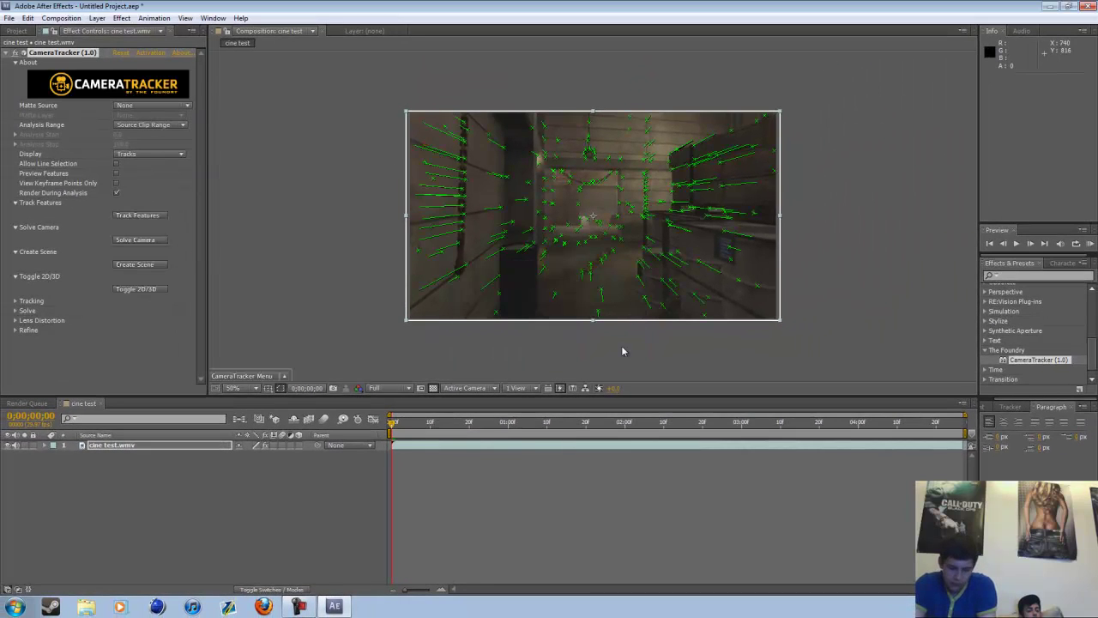
Step: Create the CameraTracker camera and null scene, then scrub to about frame 20 to inspect tracks
{"action": "left_click", "coordinate": [134, 266]}
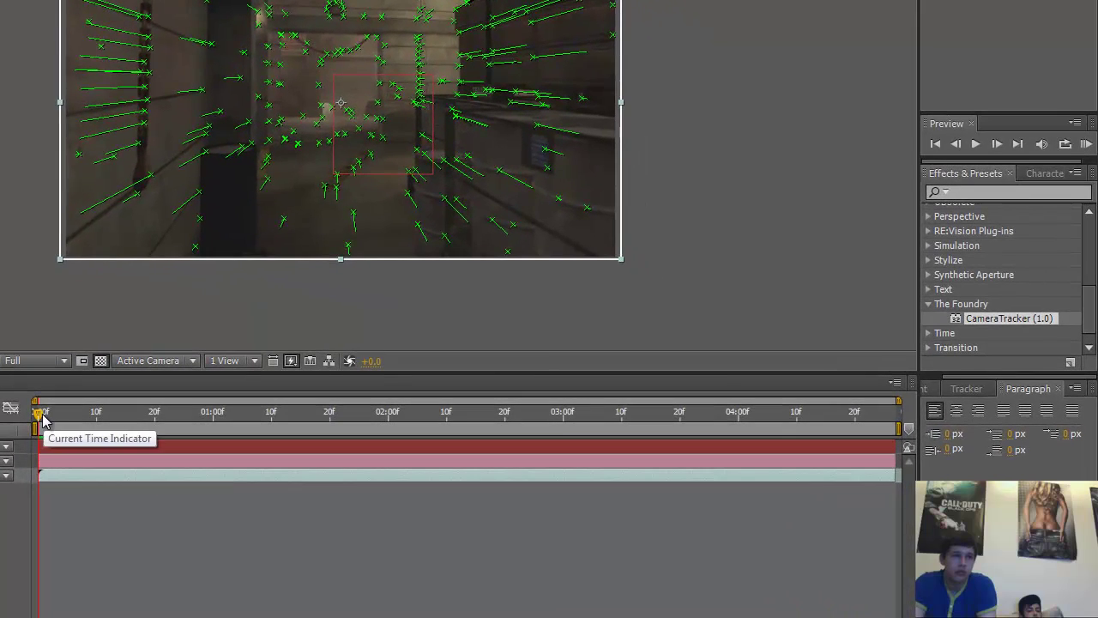
{"action": "left_click_drag", "start_coordinate": [151, 419], "coordinate": [175, 422]}
{"action": "left_click_drag", "start_coordinate": [66, 420], "coordinate": [181, 423]}
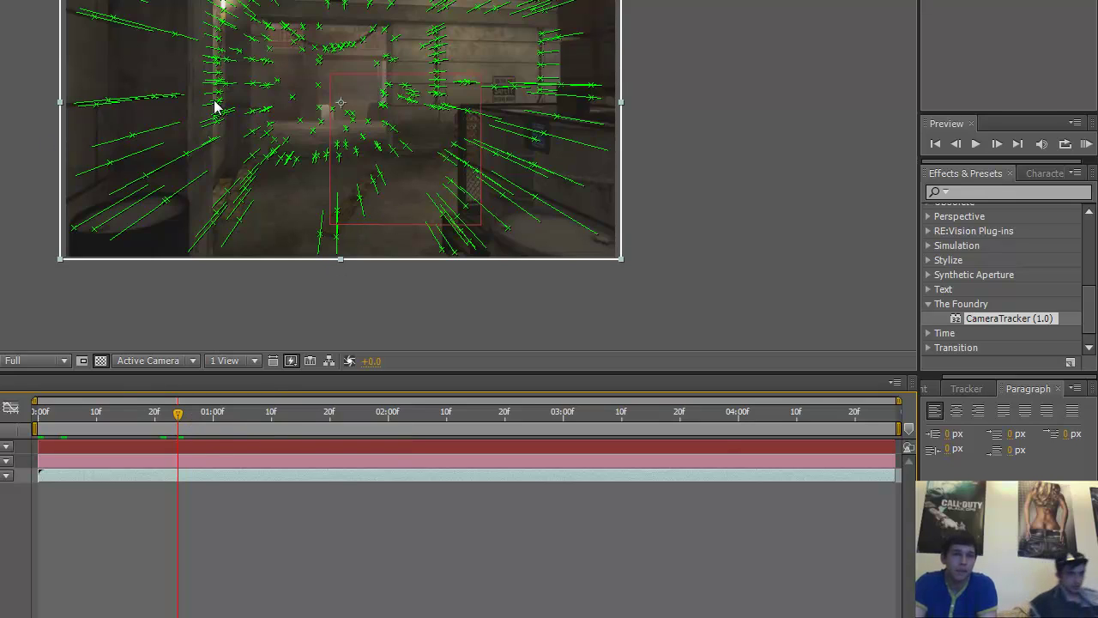
{"action": "mouse_move", "coordinate": [220, 66]}
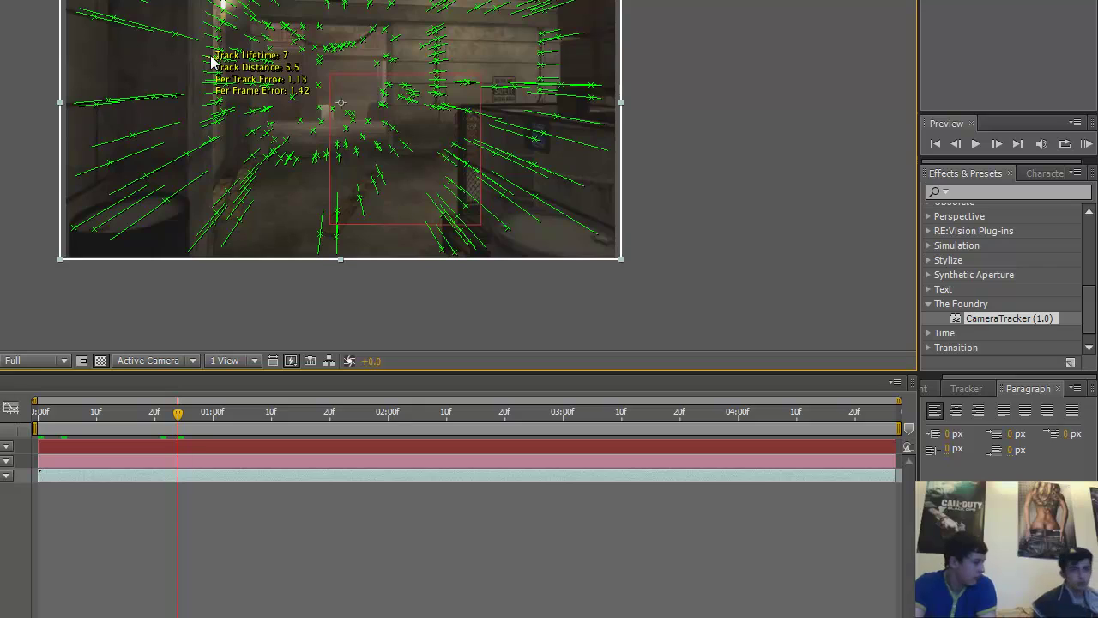
{"action": "mouse_move", "coordinate": [438, 53]}
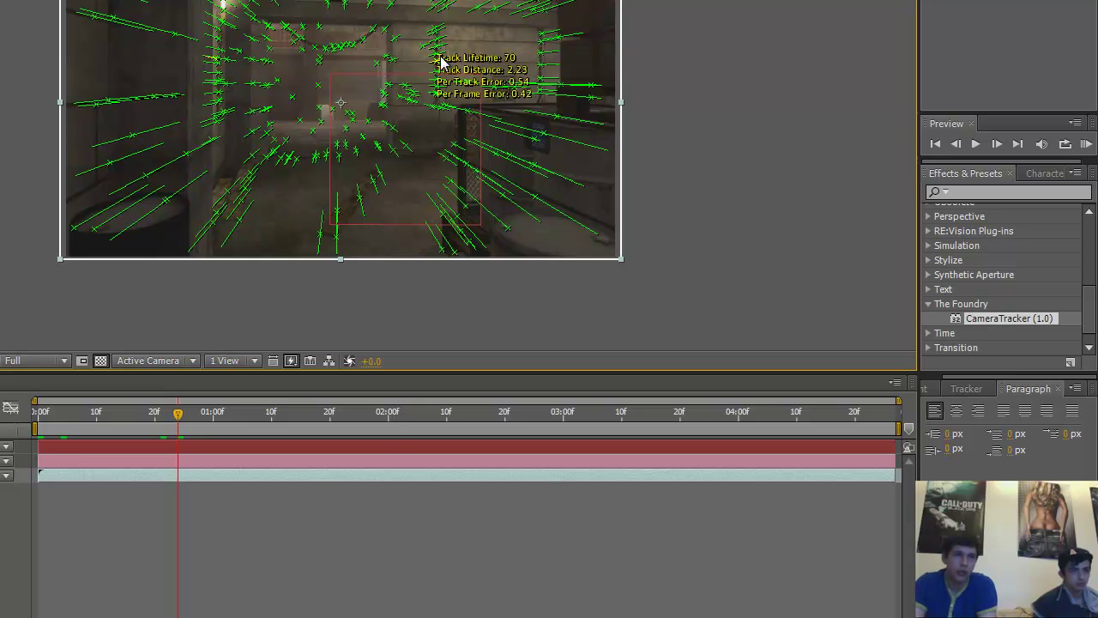
Step: Make the chosen track point the scene origin via Ground Plane > Set Origin
{"action": "right_click", "coordinate": [439, 61]}
{"action": "mouse_move", "coordinate": [467, 94]}
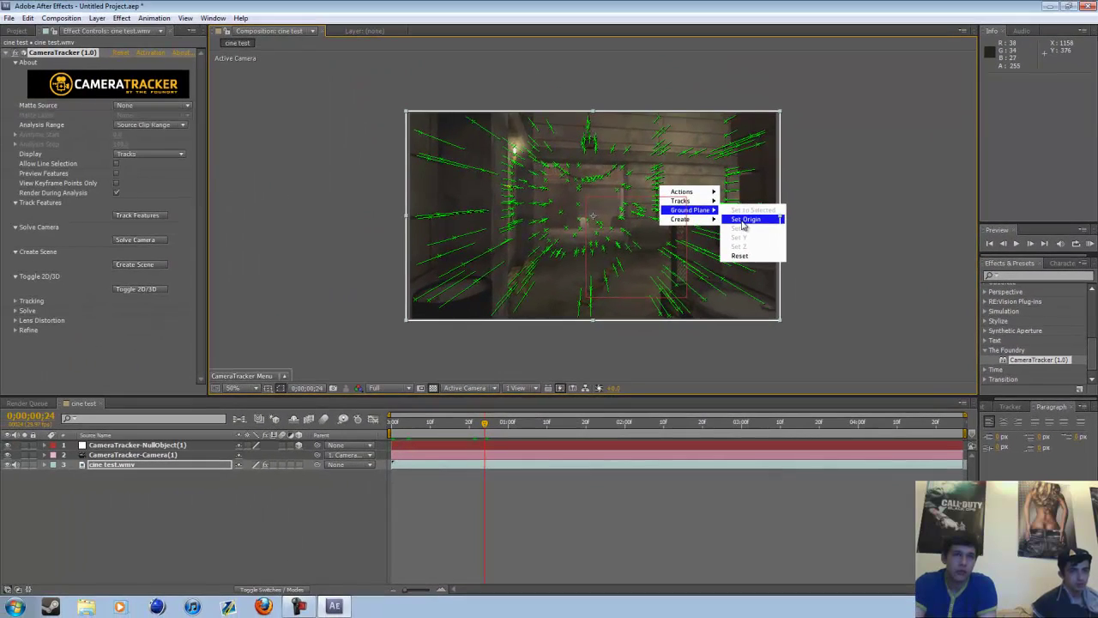
{"action": "left_click", "coordinate": [744, 220]}
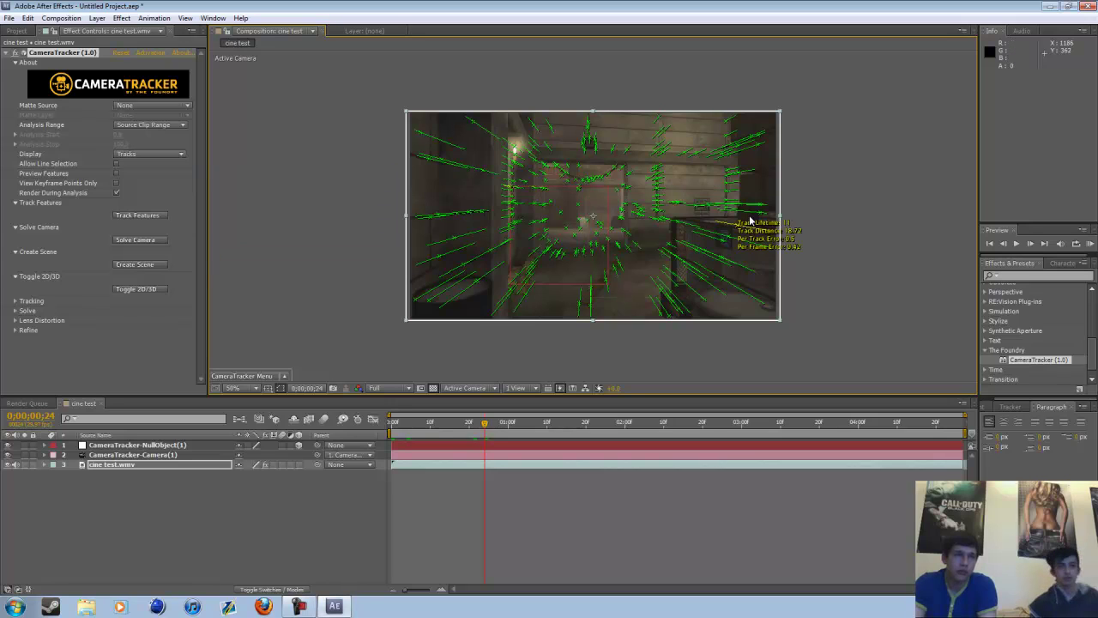
{"action": "mouse_move", "coordinate": [594, 223]}
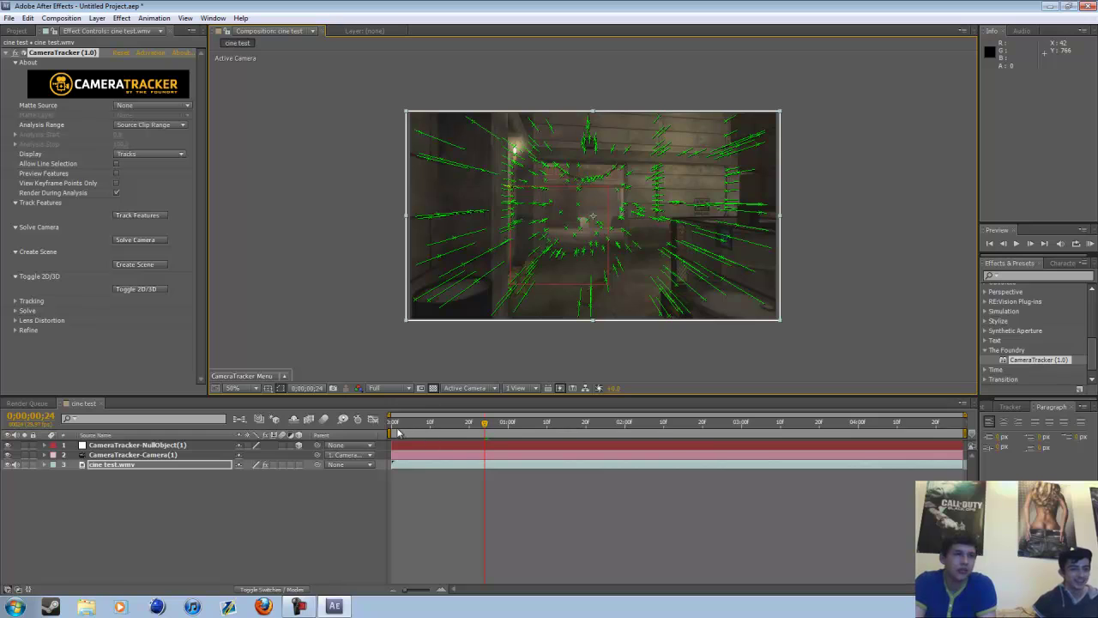
Step: Scrub the footage to frame 13, then back to 0;00;01;11 to check the origin
{"action": "left_click_drag", "start_coordinate": [395, 424], "coordinate": [731, 428]}
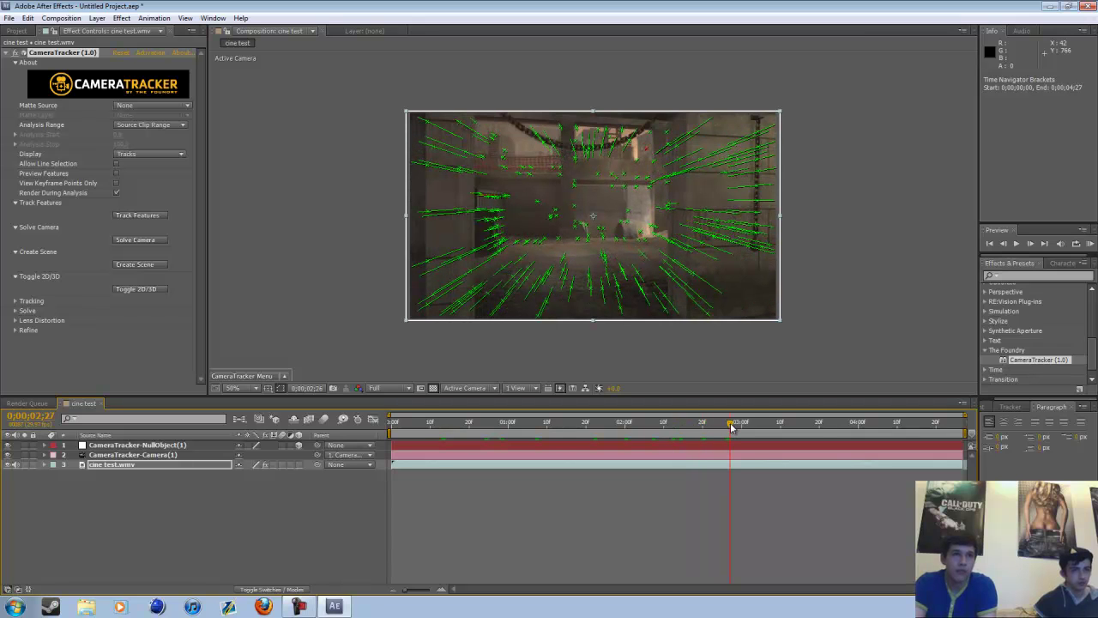
{"action": "left_click", "coordinate": [610, 434]}
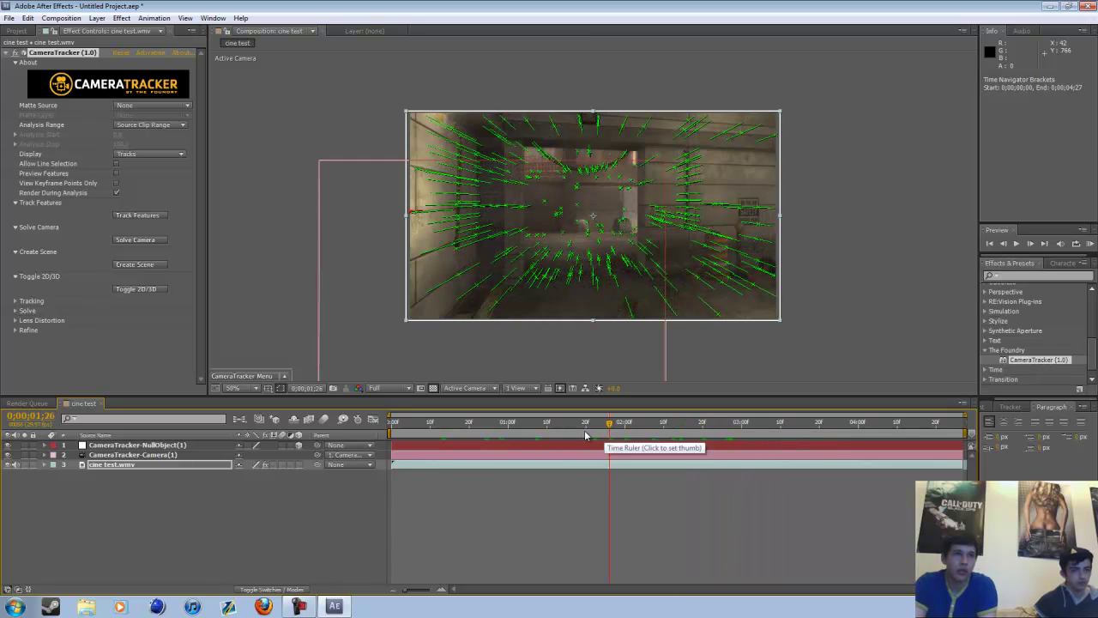
{"action": "left_click_drag", "start_coordinate": [586, 436], "coordinate": [552, 435]}
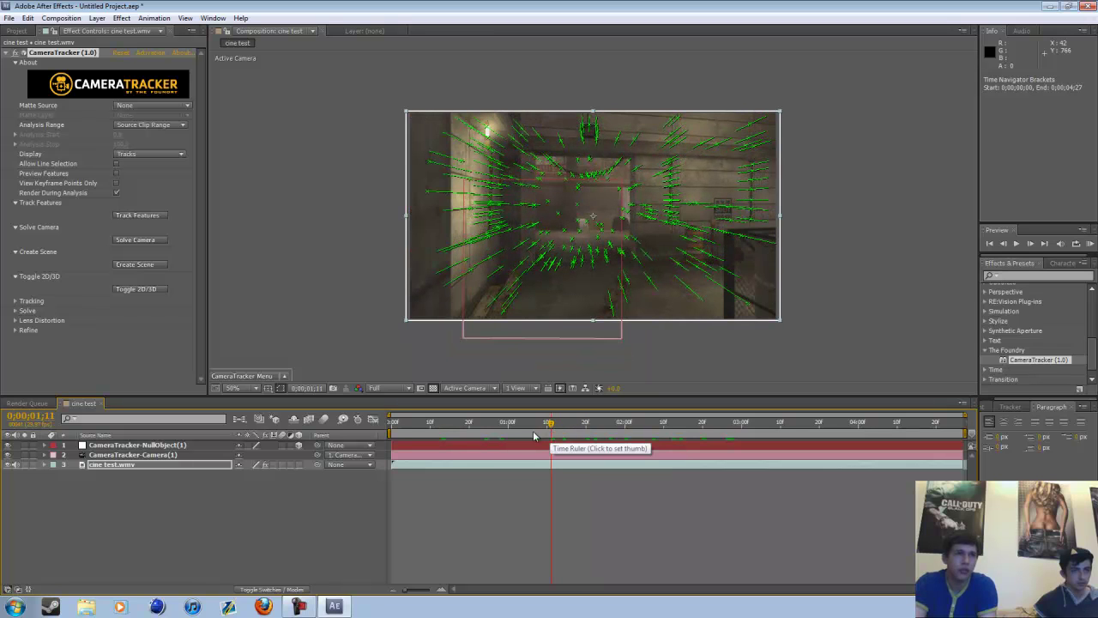
Step: At the one-second mark, add a new text layer to the composition
{"action": "left_click", "coordinate": [509, 435]}
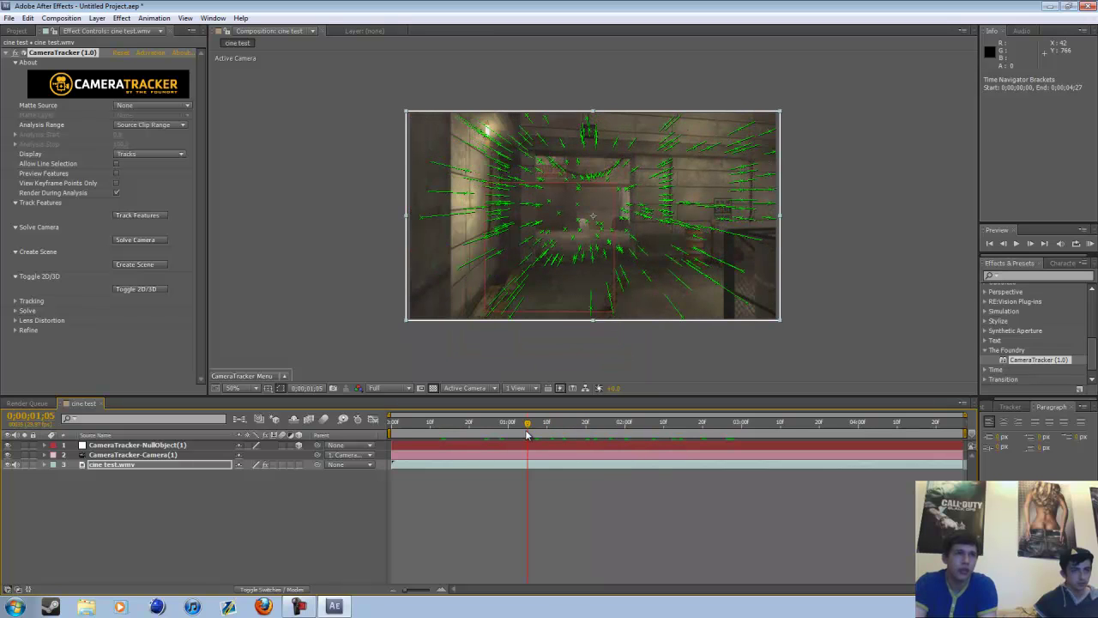
{"action": "left_click", "coordinate": [97, 19]}
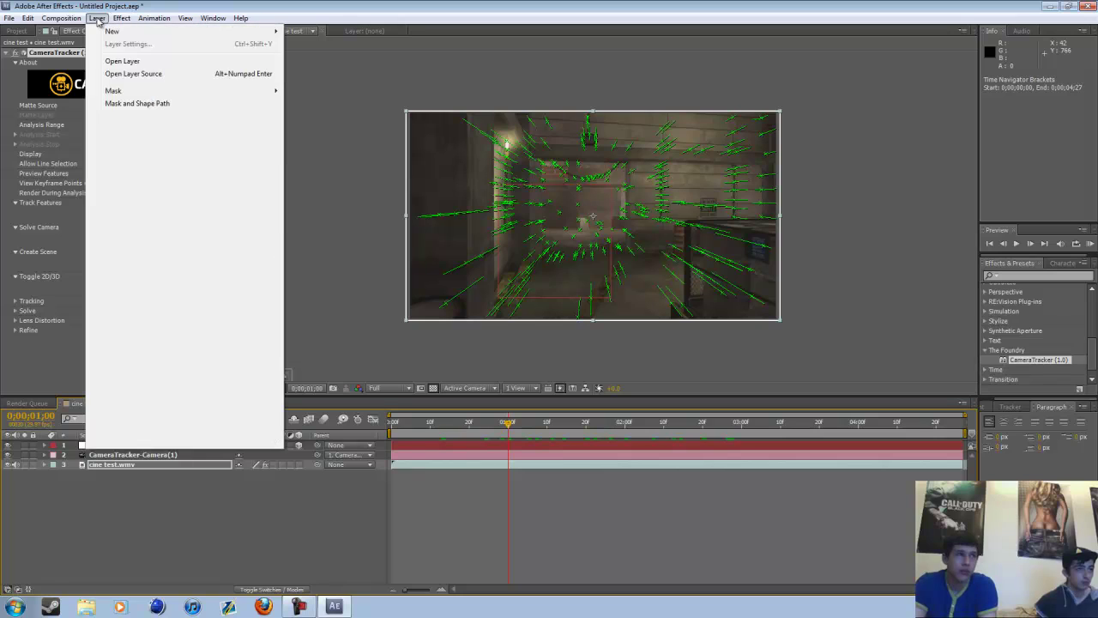
{"action": "mouse_move", "coordinate": [248, 34]}
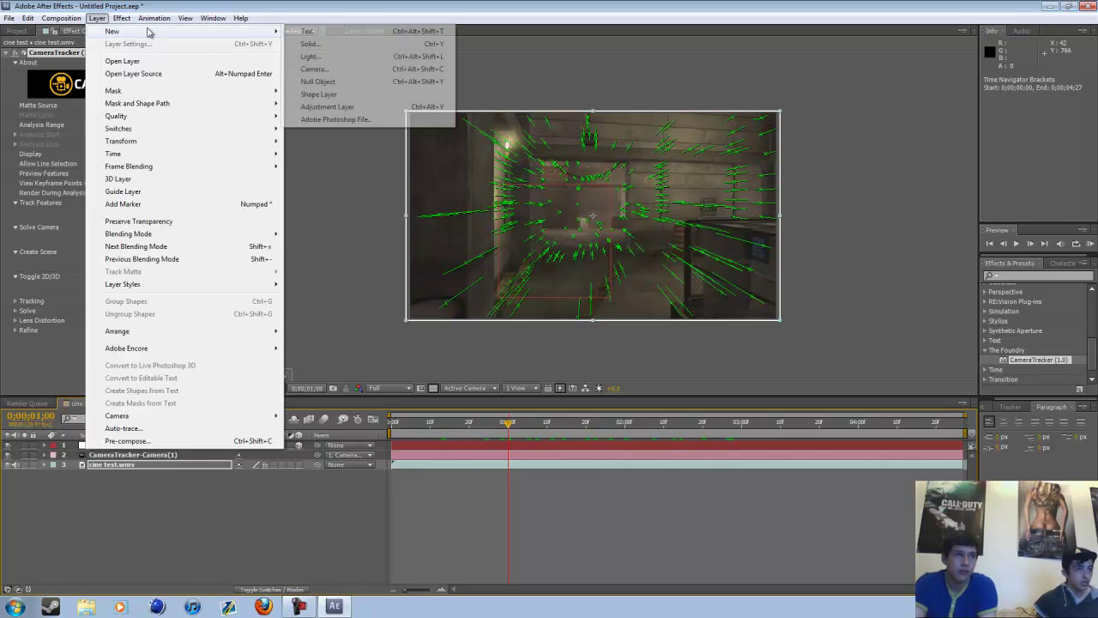
{"action": "left_click", "coordinate": [309, 32]}
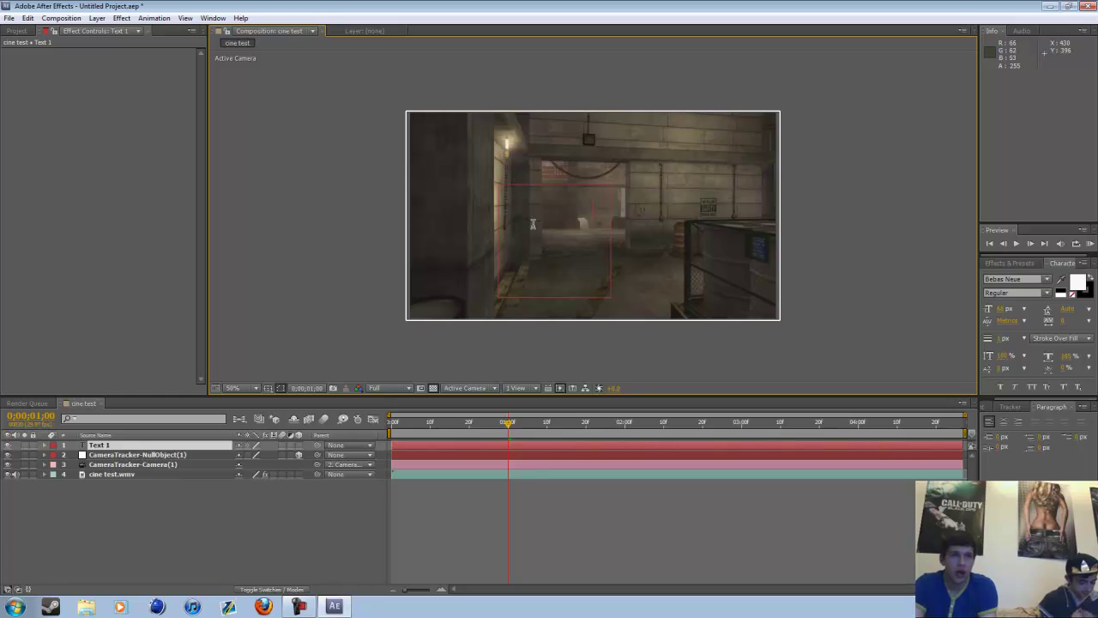
Step: Type IM on one line and ASIAN below it in the viewer, correcting typos
{"action": "left_click", "coordinate": [532, 224]}
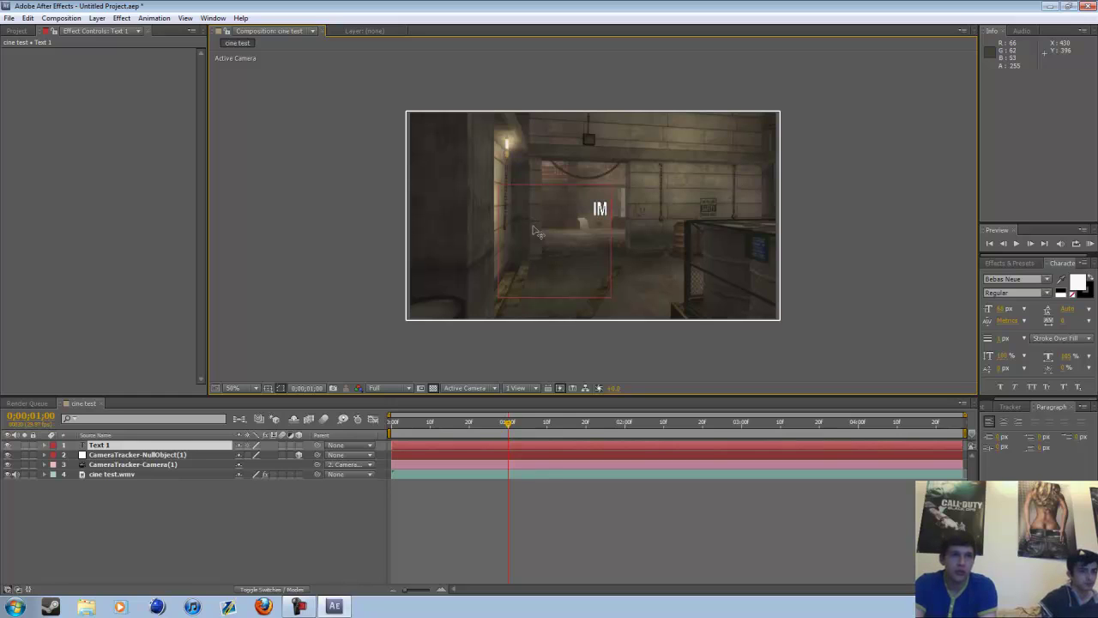
{"action": "type", "text": "IM ASIAN"}
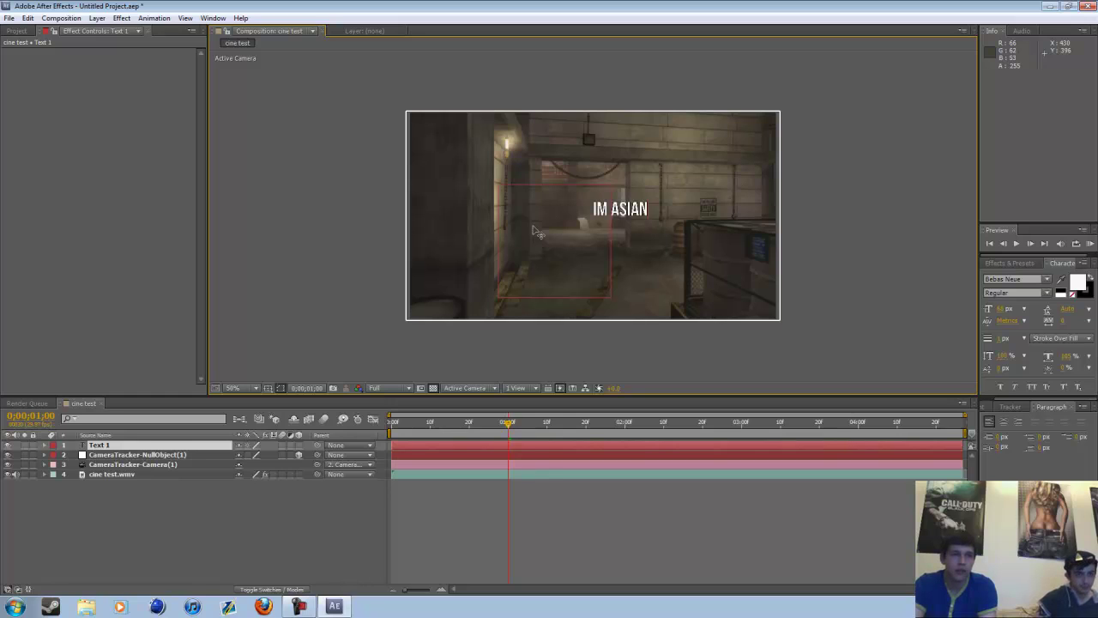
{"action": "key", "text": "BackSpace"}
{"action": "key", "text": "BackSpace"}
{"action": "key", "text": "BackSpace"}
{"action": "key", "text": "BackSpace"}
{"action": "key", "text": "BackSpace"}
{"action": "key", "text": "BackSpace"}
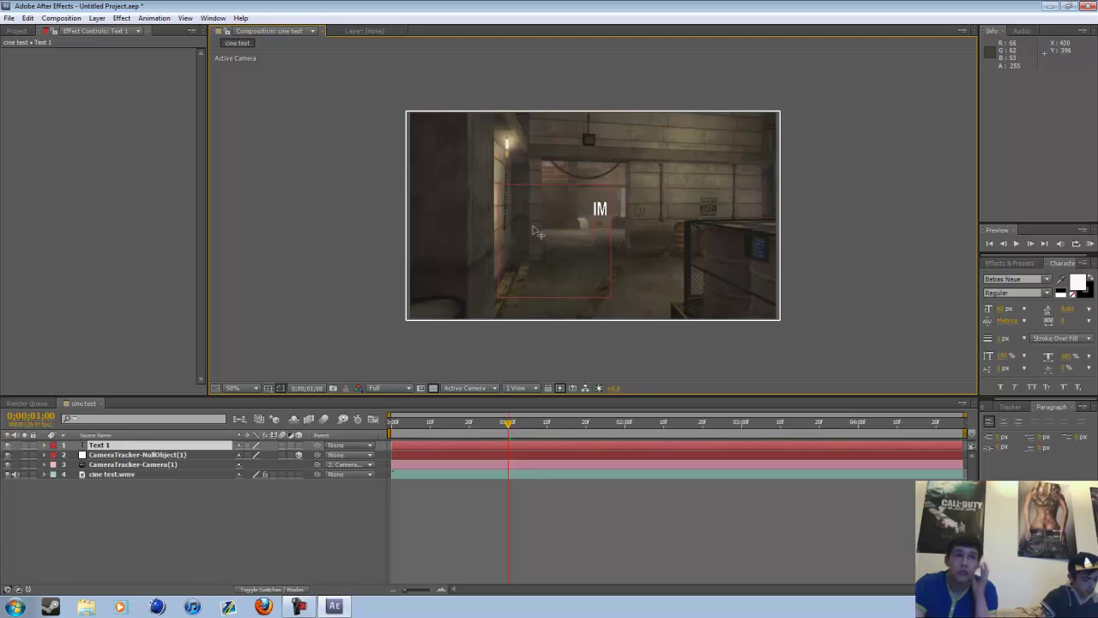
{"action": "type", "text": "ASIN"}
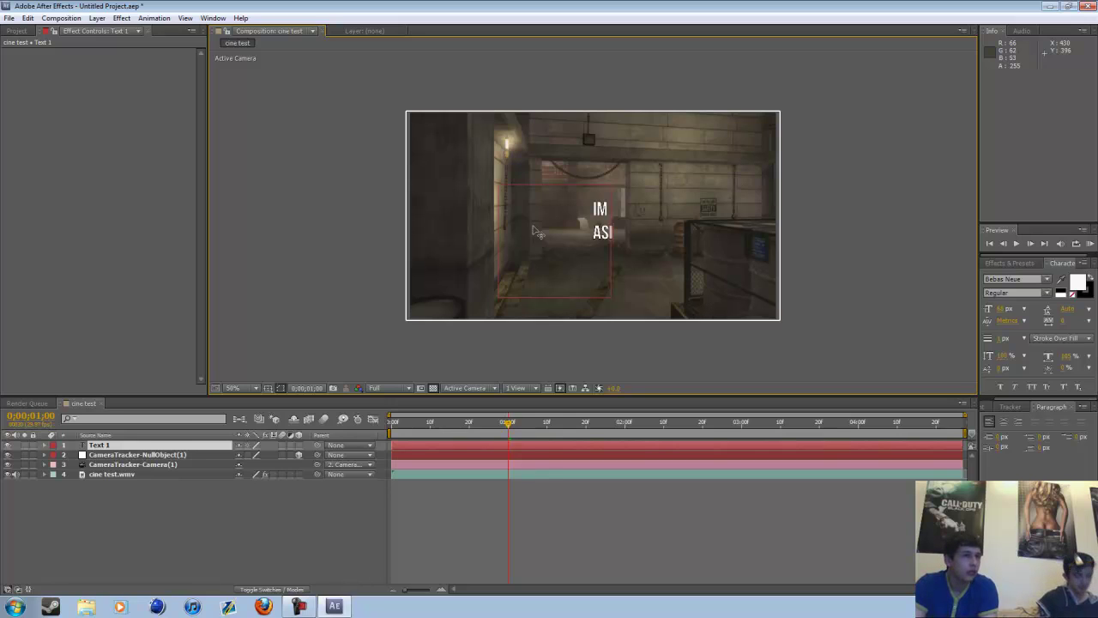
{"action": "type", "text": "AN"}
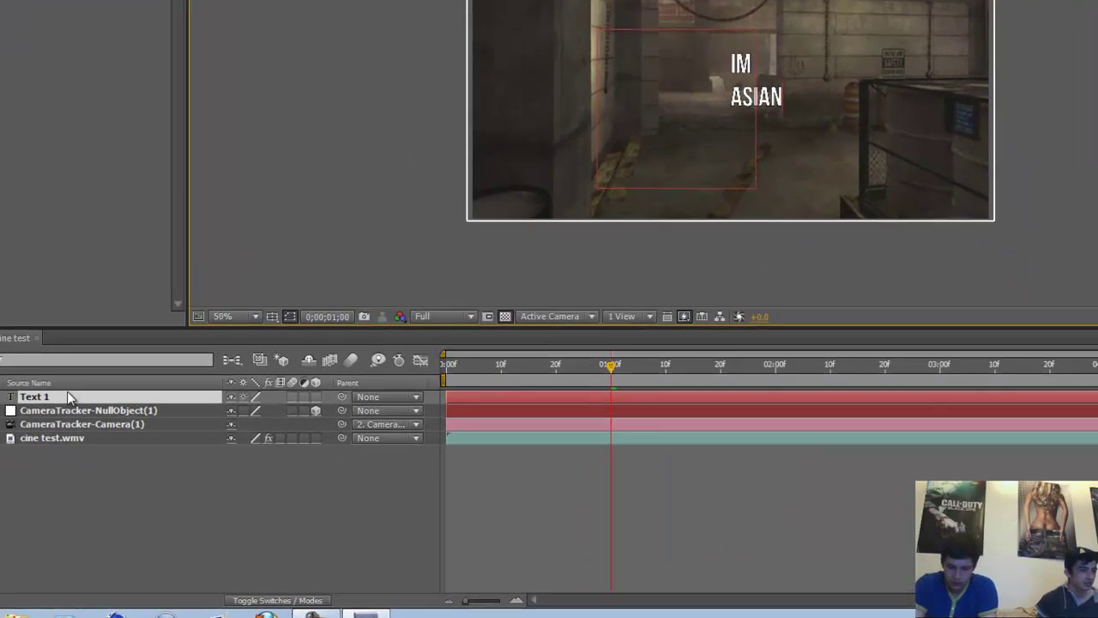
Step: Commit the IM ASIAN text and turn on its layer's 3D switch
{"action": "left_click", "coordinate": [126, 444]}
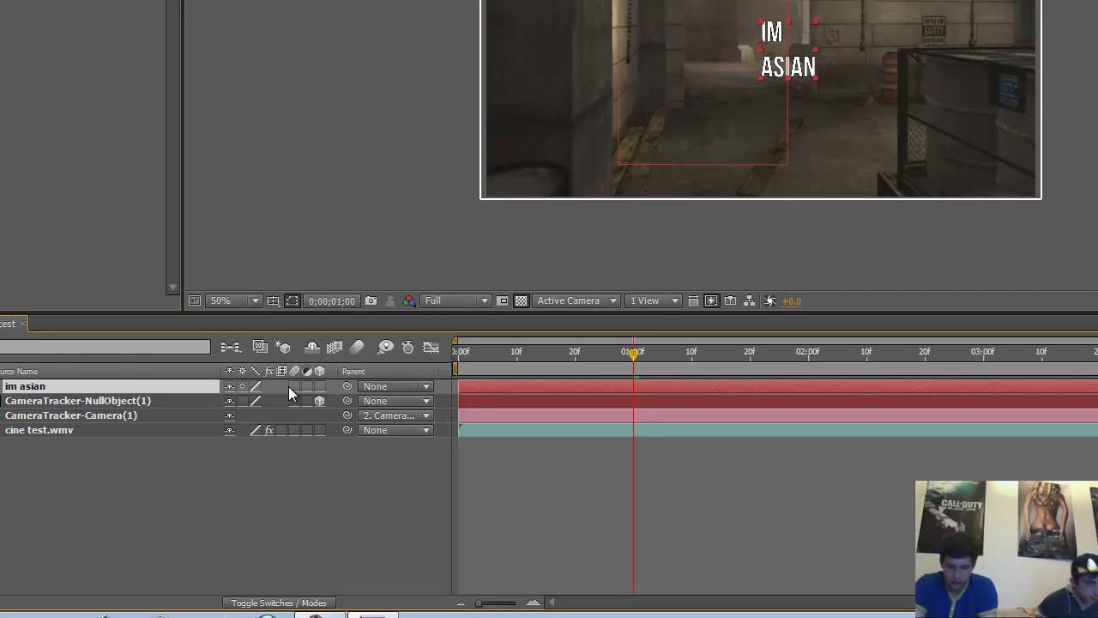
{"action": "left_click", "coordinate": [320, 386]}
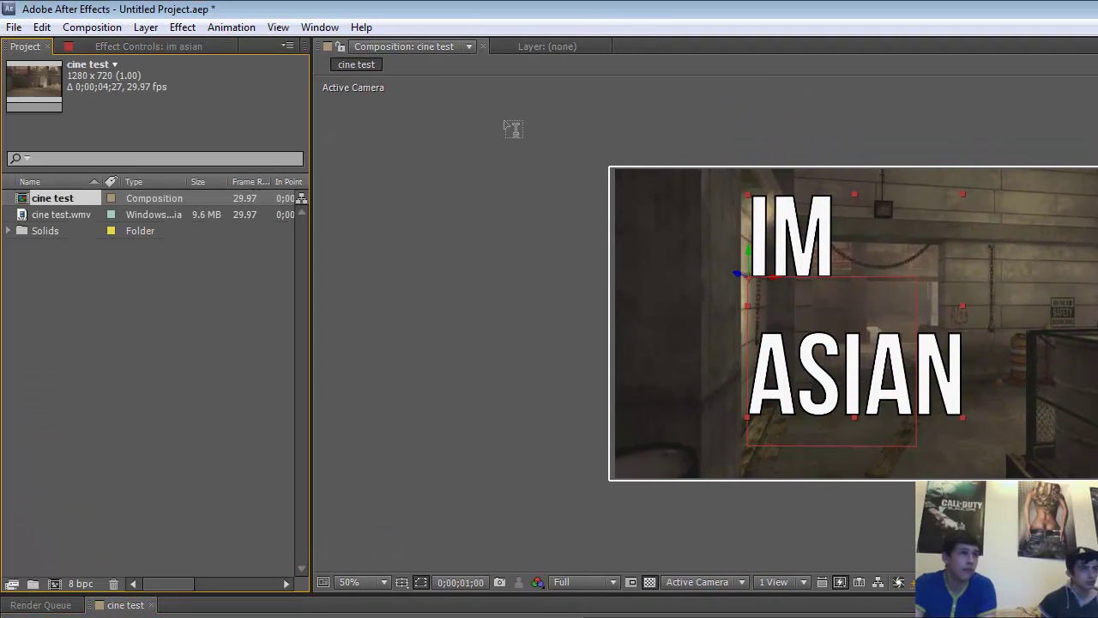
{"action": "left_click", "coordinate": [504, 117]}
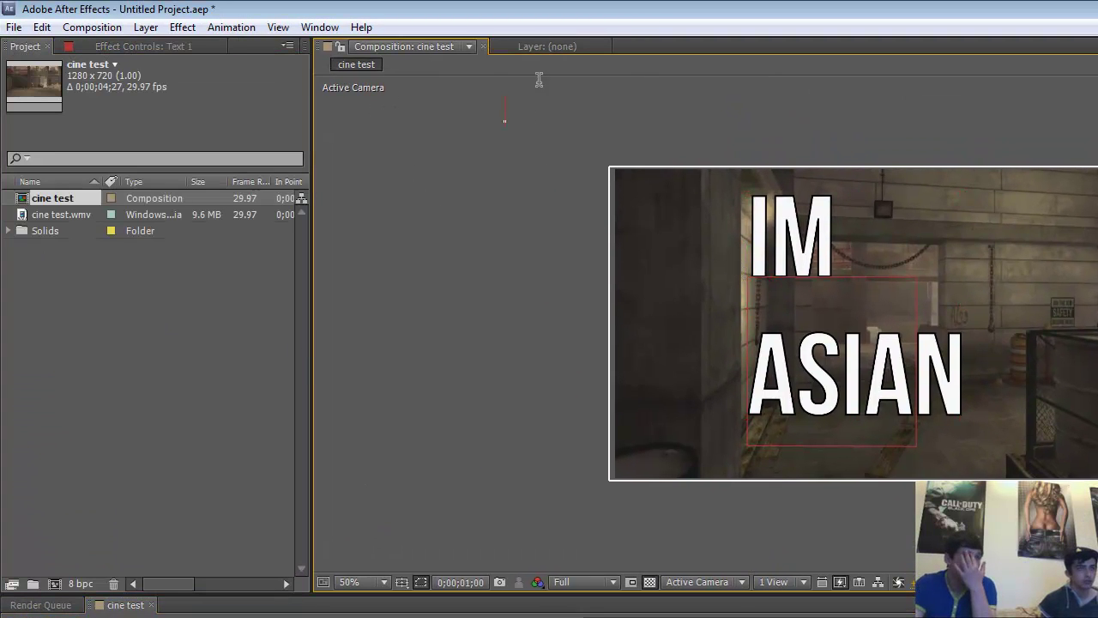
Step: Switch to the All Panels workspace and pick the Selection tool
{"action": "left_click", "coordinate": [319, 28]}
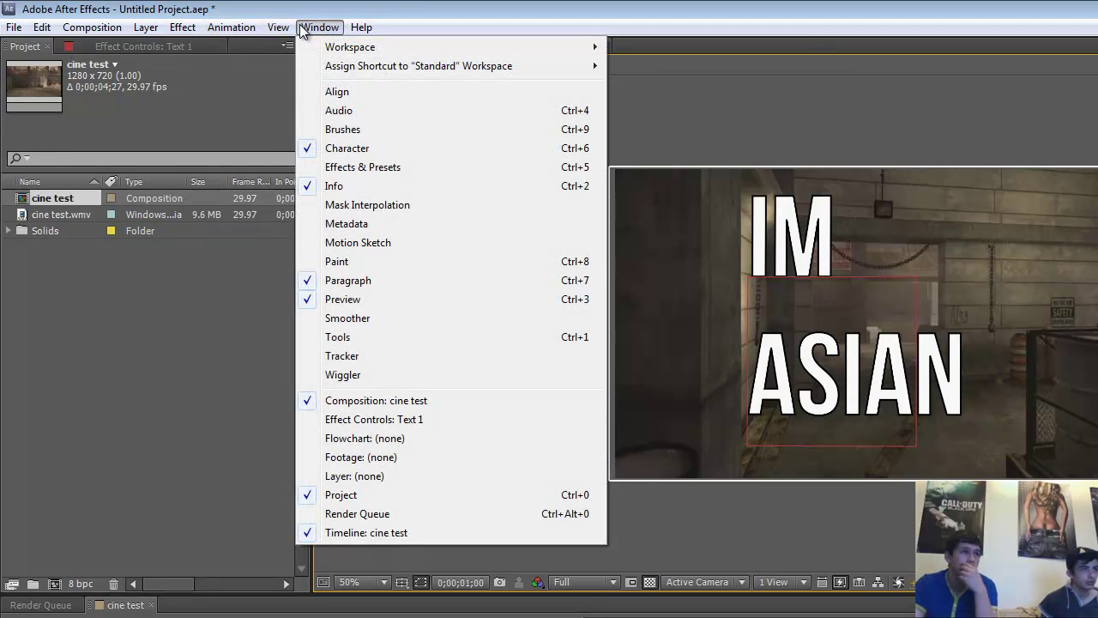
{"action": "mouse_move", "coordinate": [346, 49]}
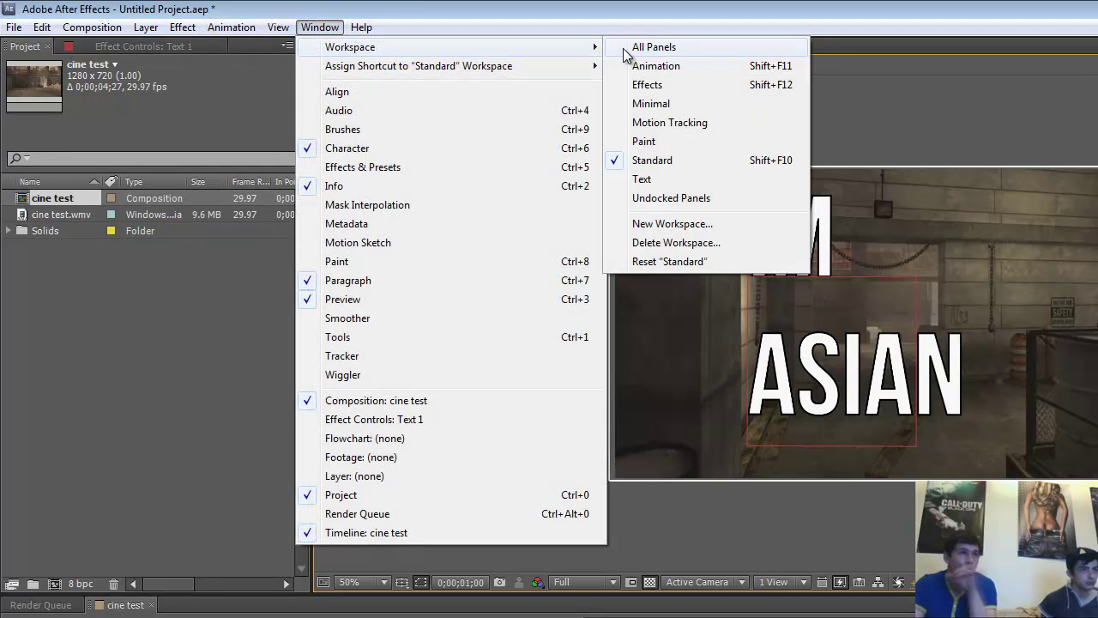
{"action": "left_click", "coordinate": [624, 49]}
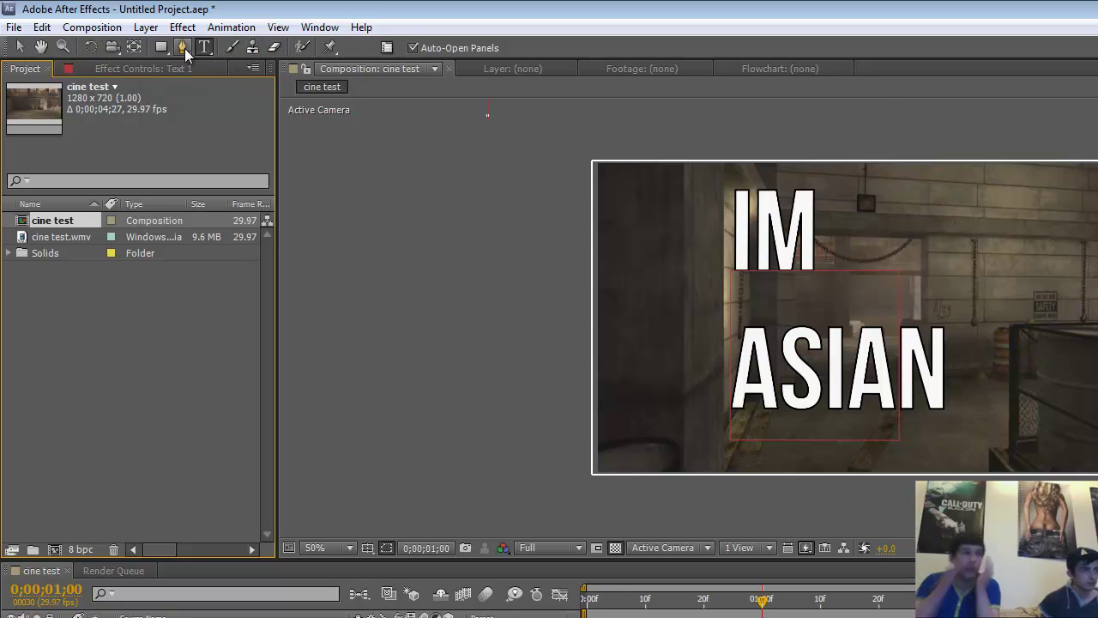
{"action": "left_click", "coordinate": [19, 46]}
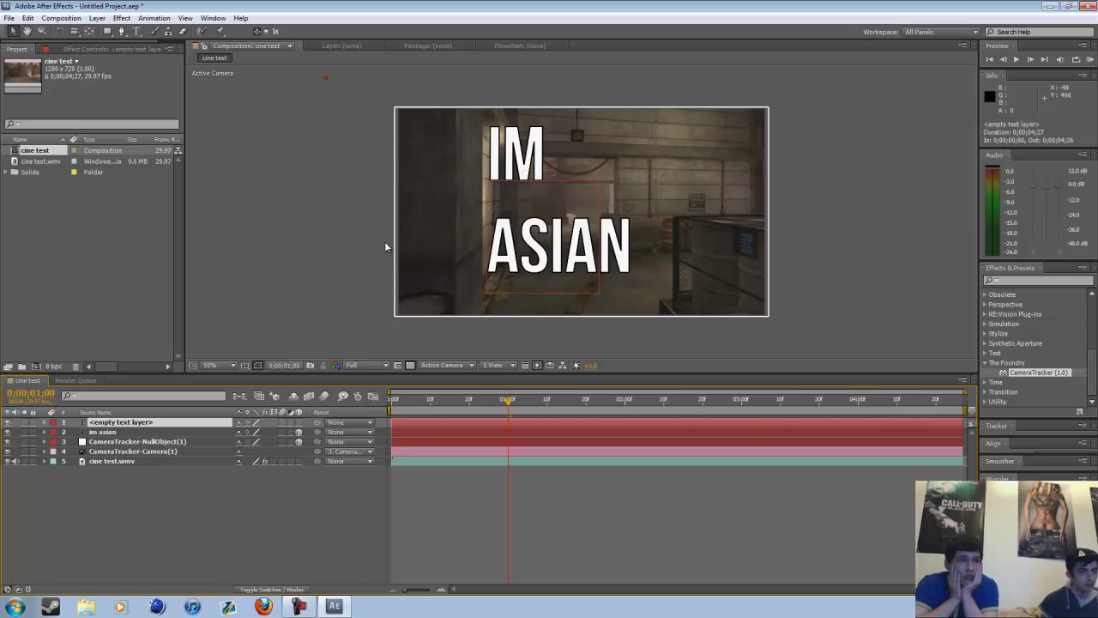
Step: Delete the empty text layer and scale 'im asian' down to 77%, 69%, 100%
{"action": "key", "text": "comma"}
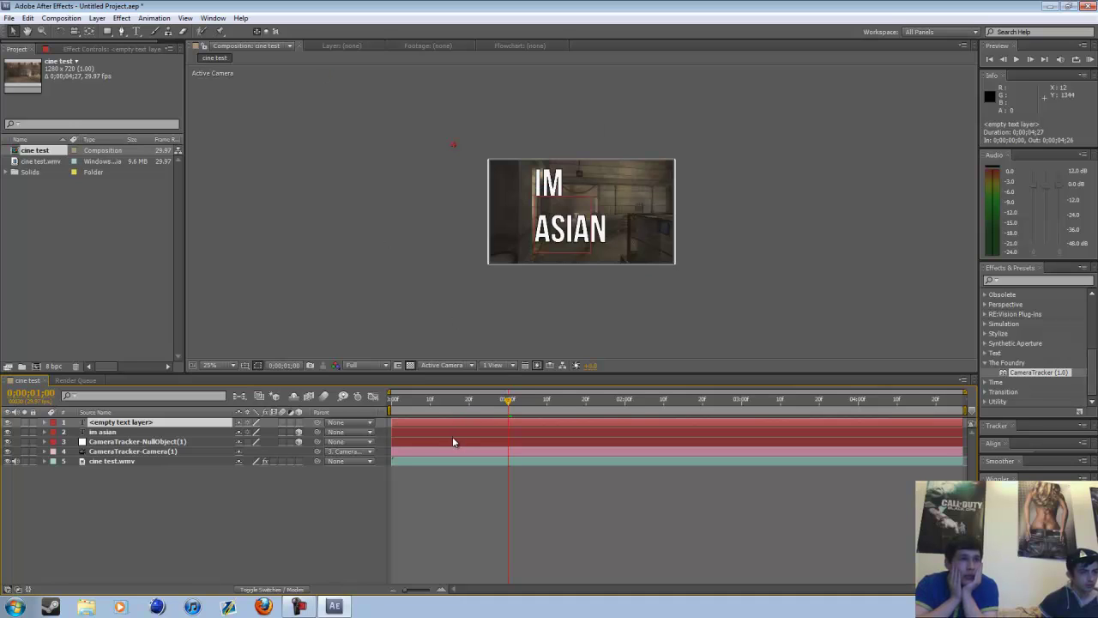
{"action": "key", "text": "Delete"}
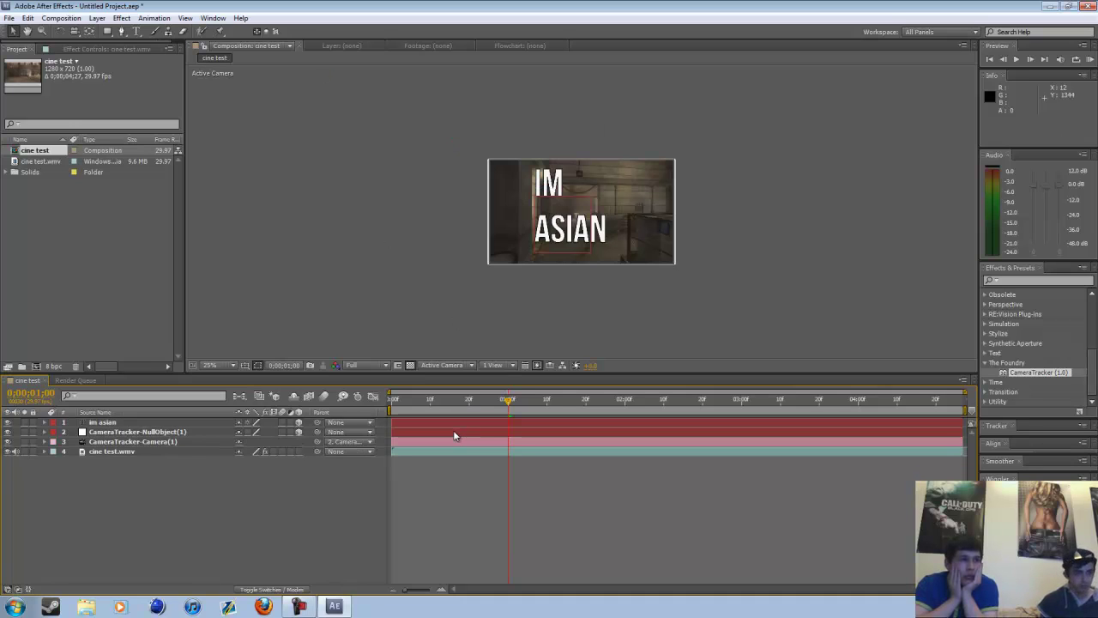
{"action": "left_click", "coordinate": [462, 422]}
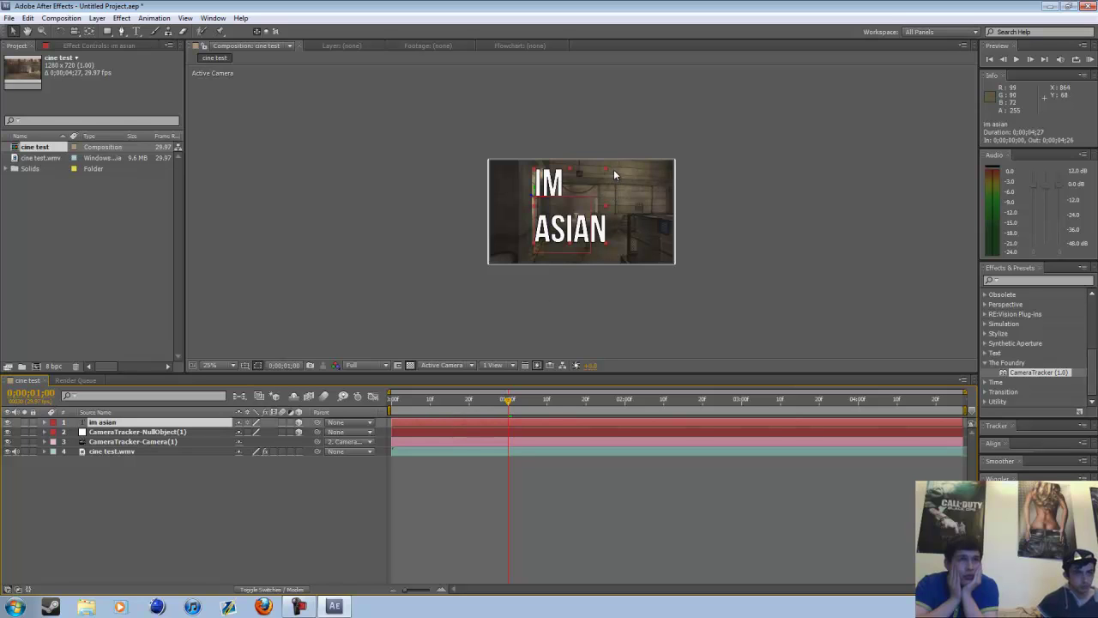
{"action": "left_click_drag", "start_coordinate": [605, 169], "coordinate": [591, 180]}
{"action": "key", "text": "slash"}
{"action": "key", "text": "comma"}
{"action": "key", "text": "comma"}
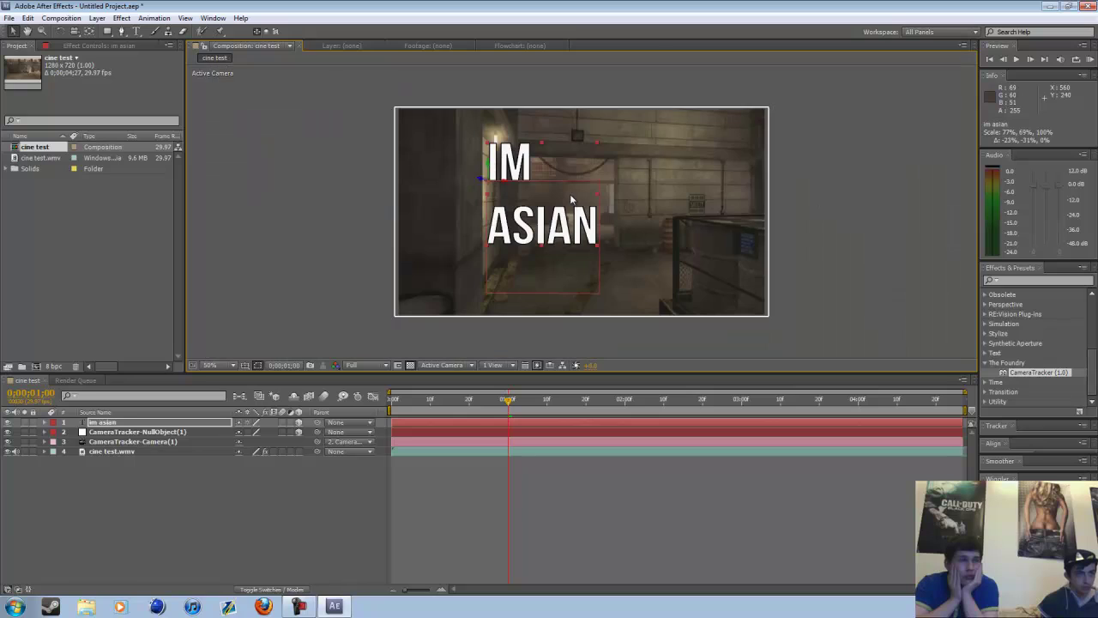
{"action": "left_click_drag", "start_coordinate": [401, 410], "coordinate": [698, 403]}
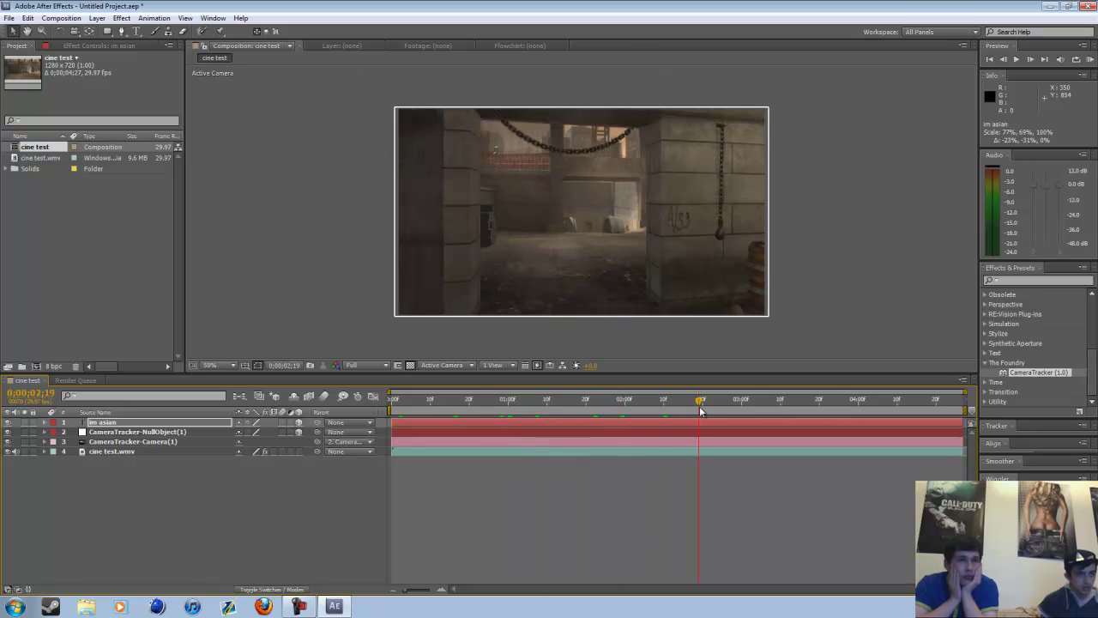
{"action": "left_click", "coordinate": [474, 417]}
{"action": "left_click_drag", "start_coordinate": [476, 417], "coordinate": [492, 391]}
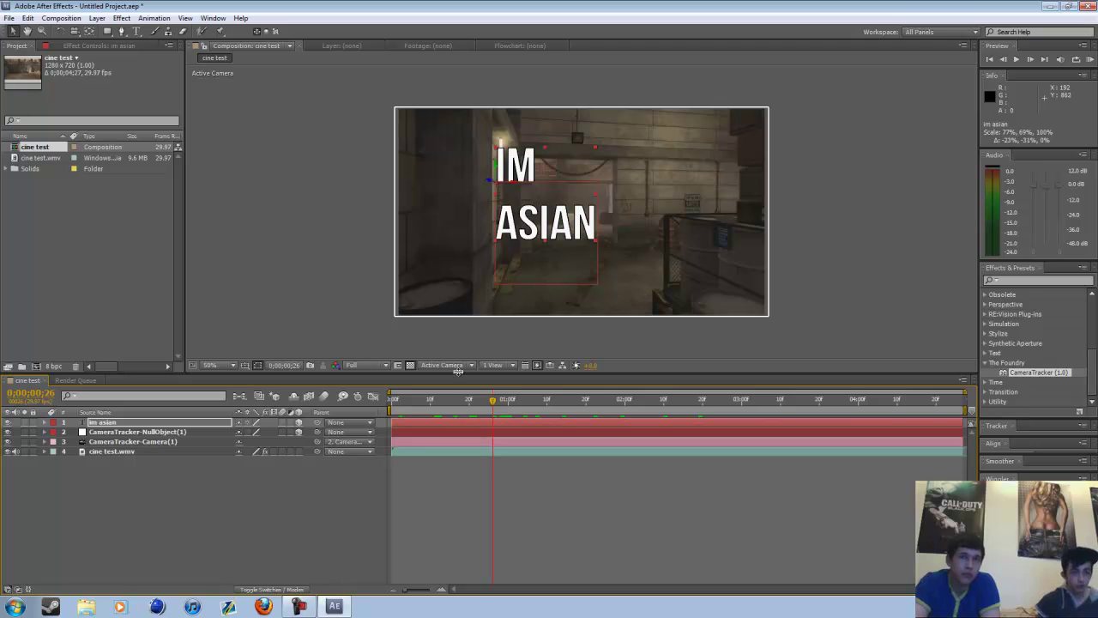
{"action": "left_click_drag", "start_coordinate": [492, 406], "coordinate": [539, 409]}
Step: Expand the im asian layer's Transform properties and scrub X and Y Rotation to tilt the text
{"action": "key", "text": "F2"}
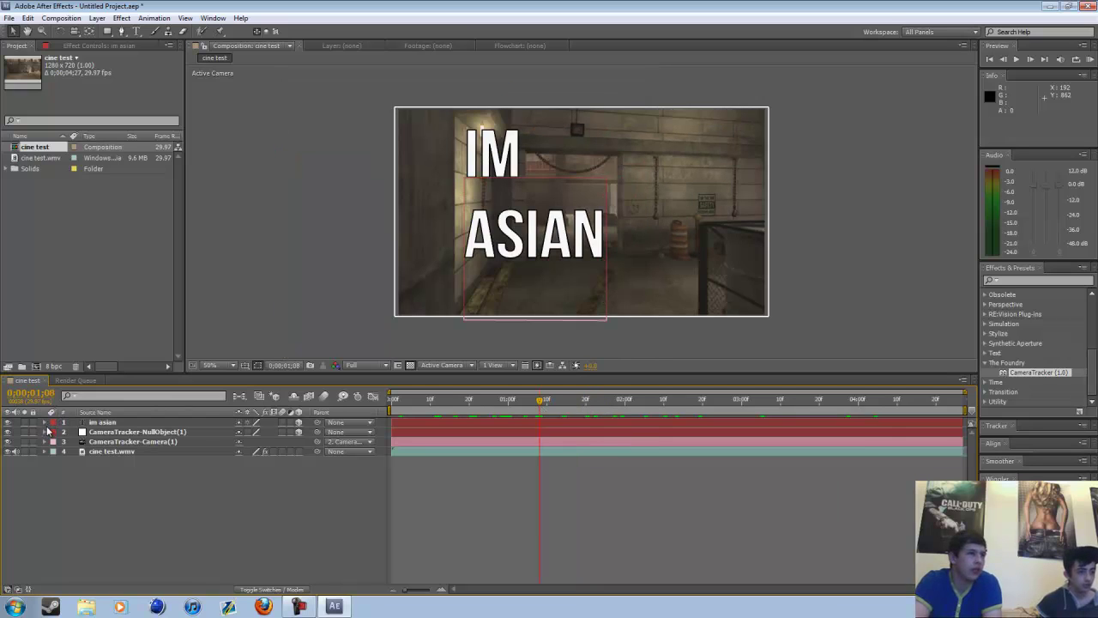
{"action": "left_click", "coordinate": [46, 422]}
{"action": "left_click", "coordinate": [54, 441]}
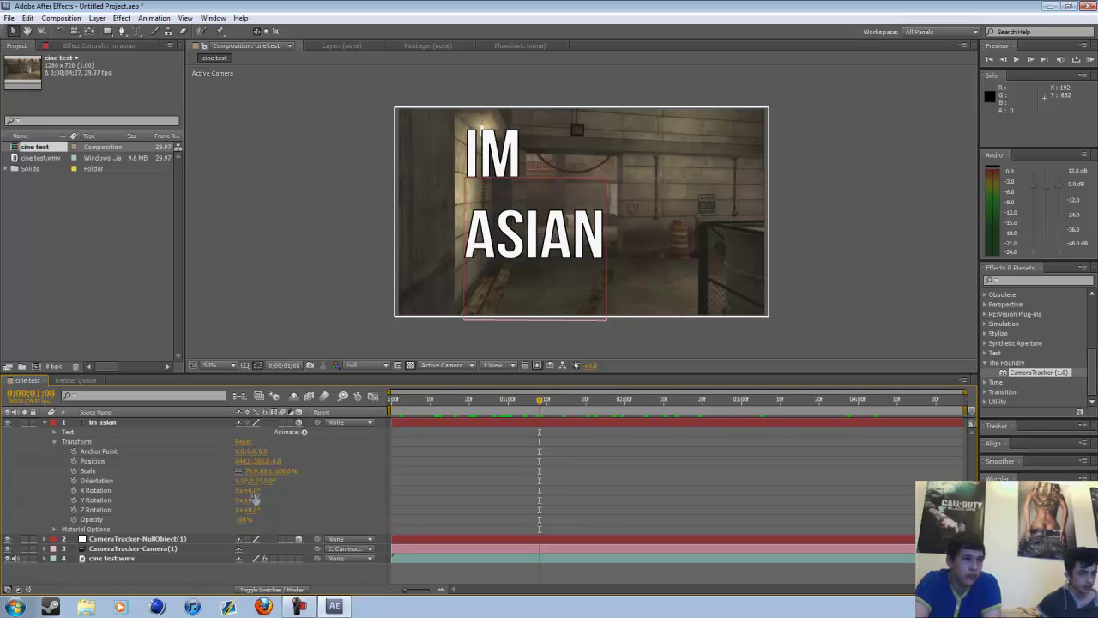
{"action": "left_click_drag", "start_coordinate": [251, 491], "coordinate": [265, 492]}
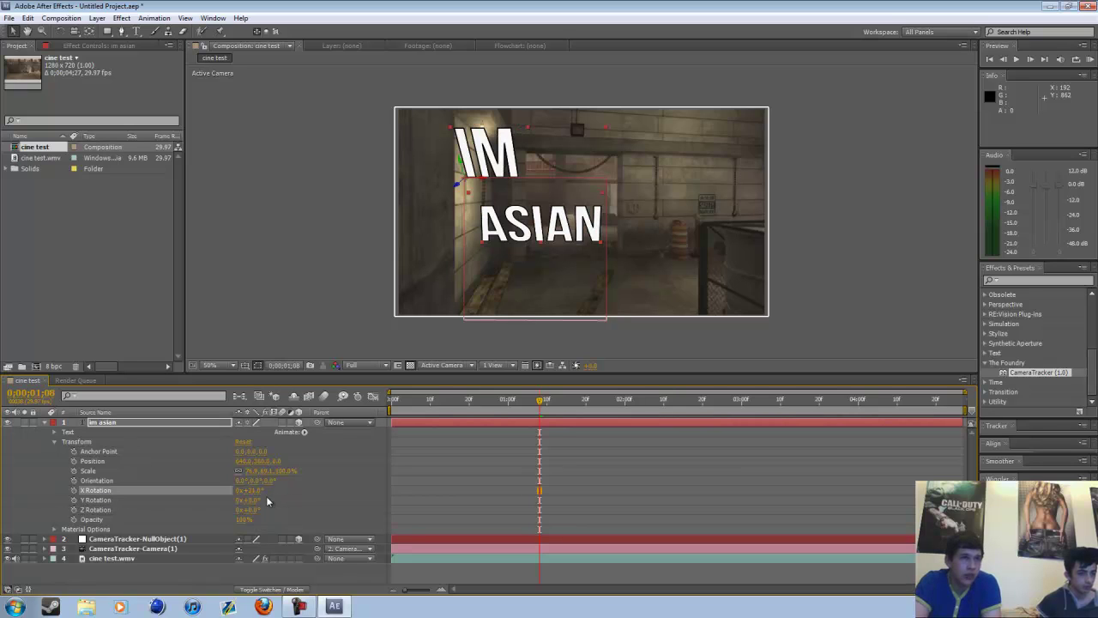
{"action": "mouse_move", "coordinate": [248, 500]}
{"action": "left_mouse_down"}
{"action": "mouse_move", "coordinate": [263, 492]}
{"action": "mouse_move", "coordinate": [229, 497]}
{"action": "left_mouse_up"}
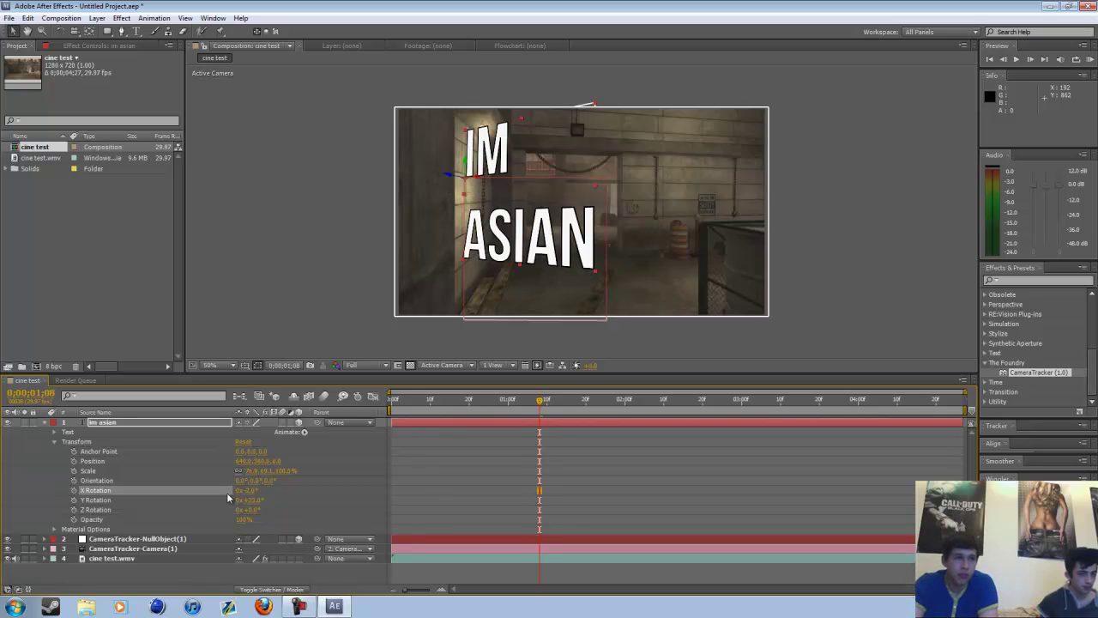
Step: Move back to an earlier frame and type 0° into X and Y Rotation
{"action": "left_click_drag", "start_coordinate": [440, 417], "coordinate": [497, 426]}
{"action": "left_click", "coordinate": [410, 413]}
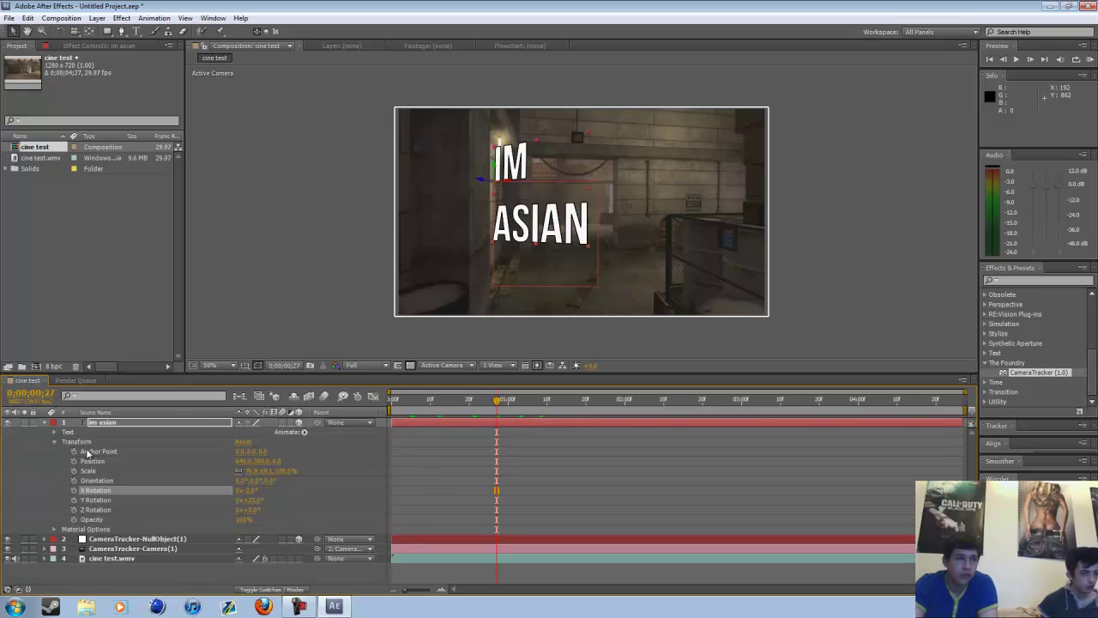
{"action": "left_click", "coordinate": [248, 490]}
{"action": "key", "text": "Tab"}
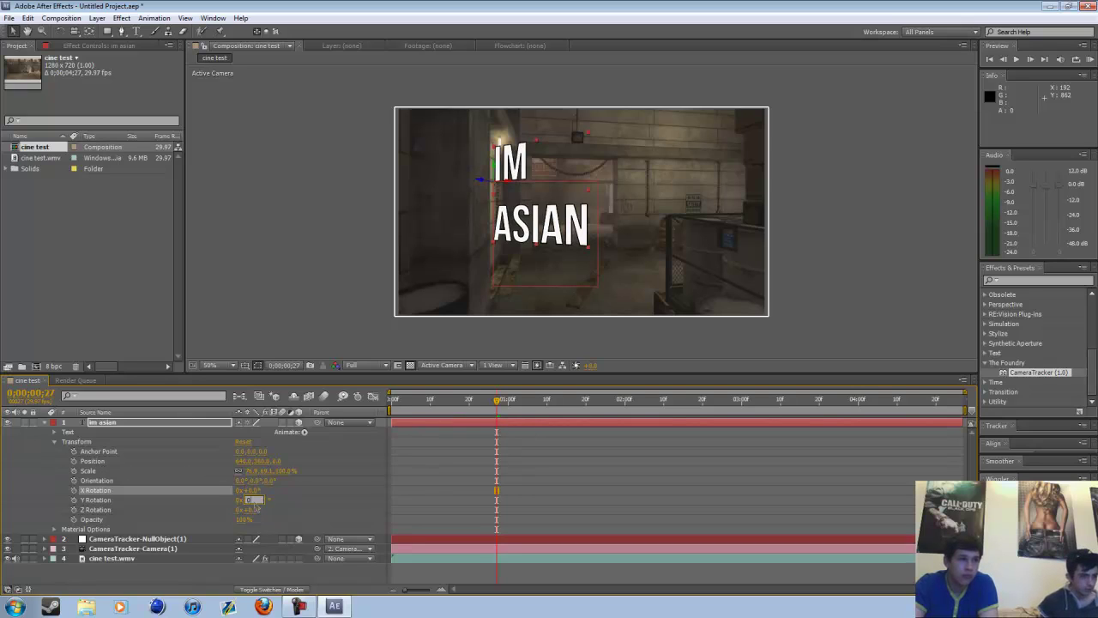
Step: Confirm Y Rotation at 0°, then keyframe Scale at full size at 0;00;01;02 and 0% at frame 0
{"action": "left_click", "coordinate": [310, 500]}
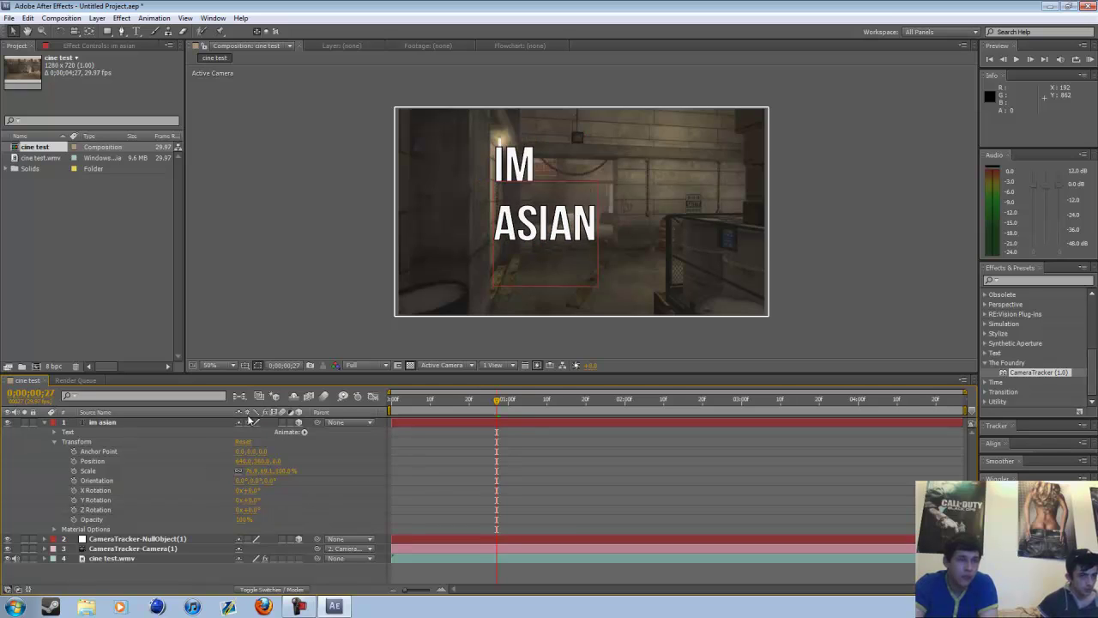
{"action": "left_click", "coordinate": [543, 405]}
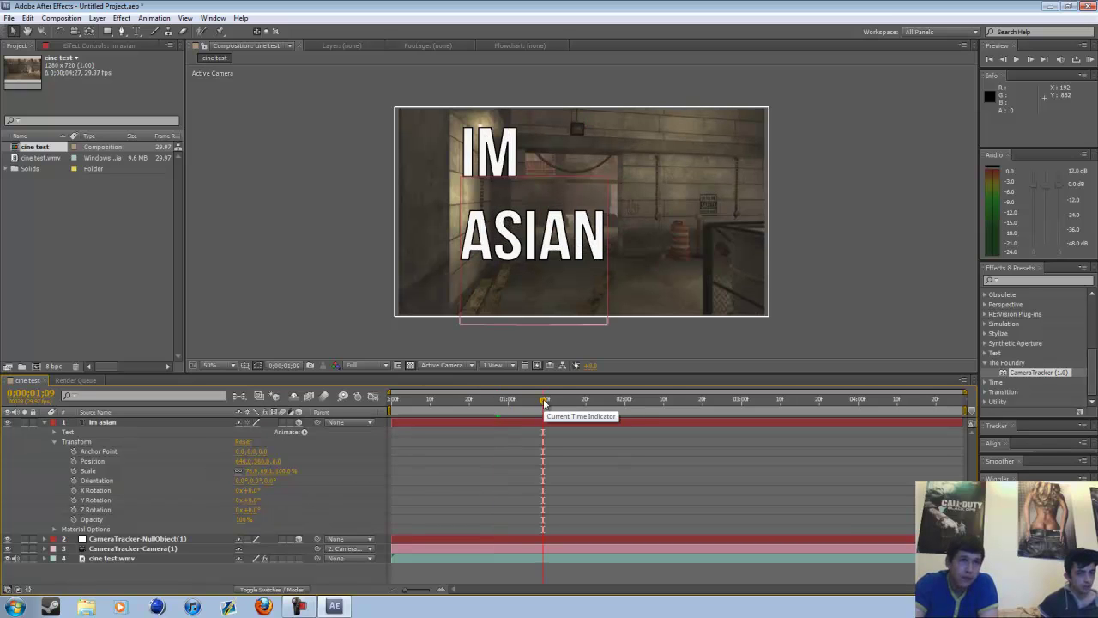
{"action": "left_click", "coordinate": [515, 410]}
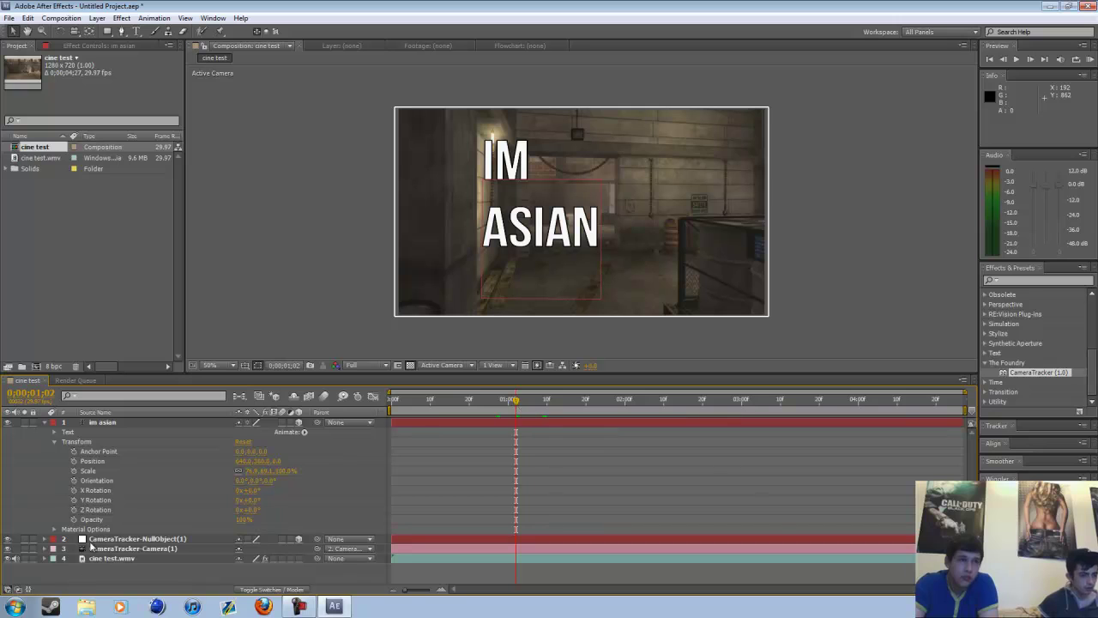
{"action": "left_click", "coordinate": [74, 470]}
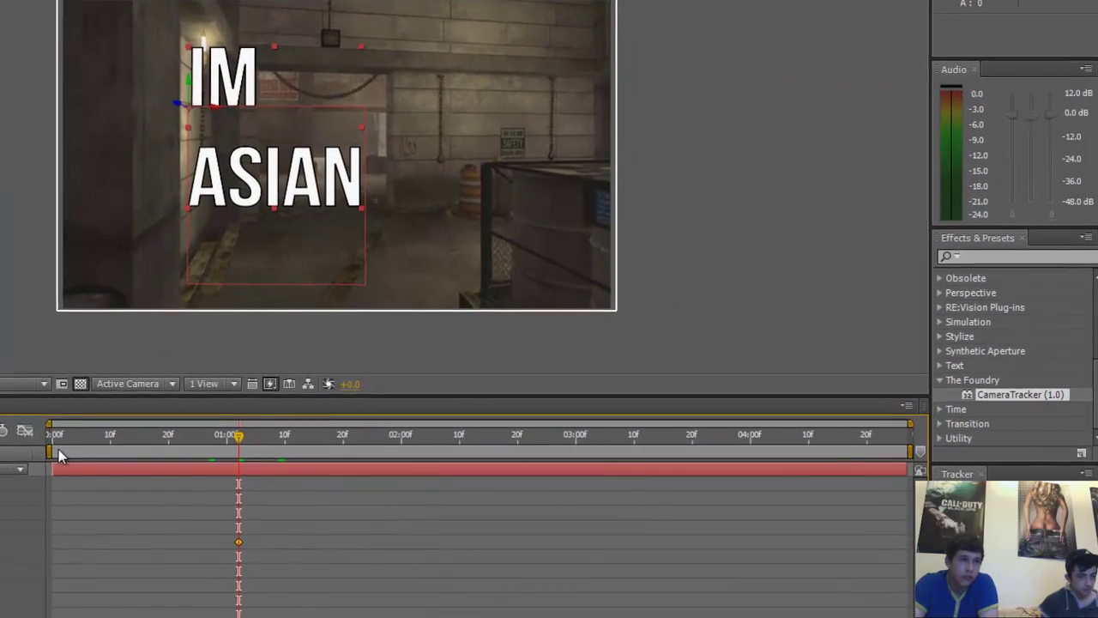
{"action": "left_click", "coordinate": [397, 411]}
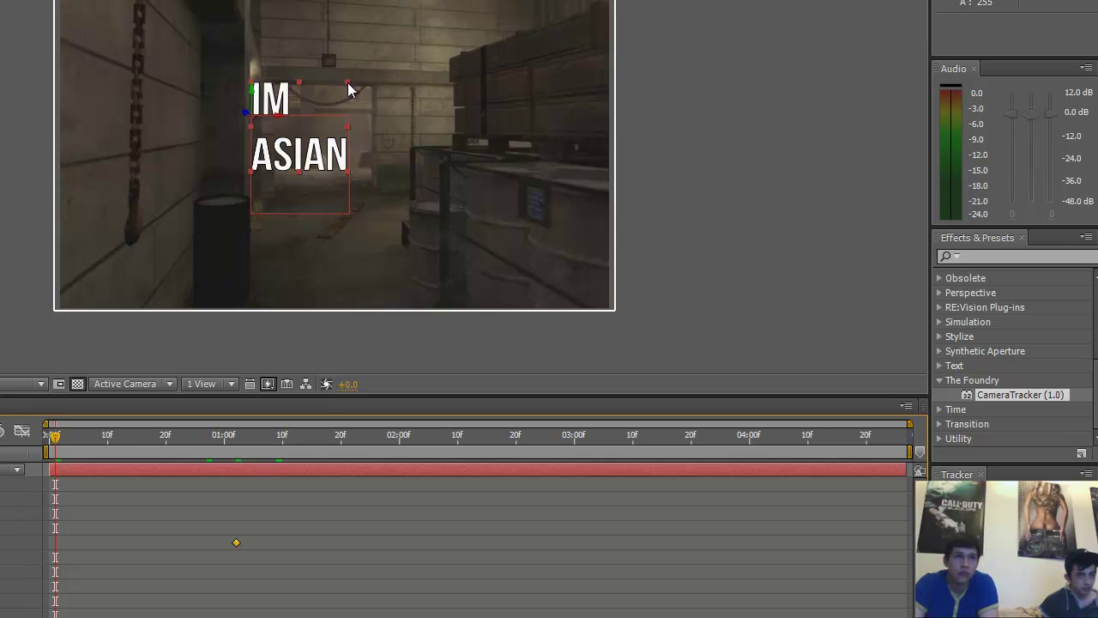
{"action": "left_click_drag", "start_coordinate": [348, 89], "coordinate": [253, 123]}
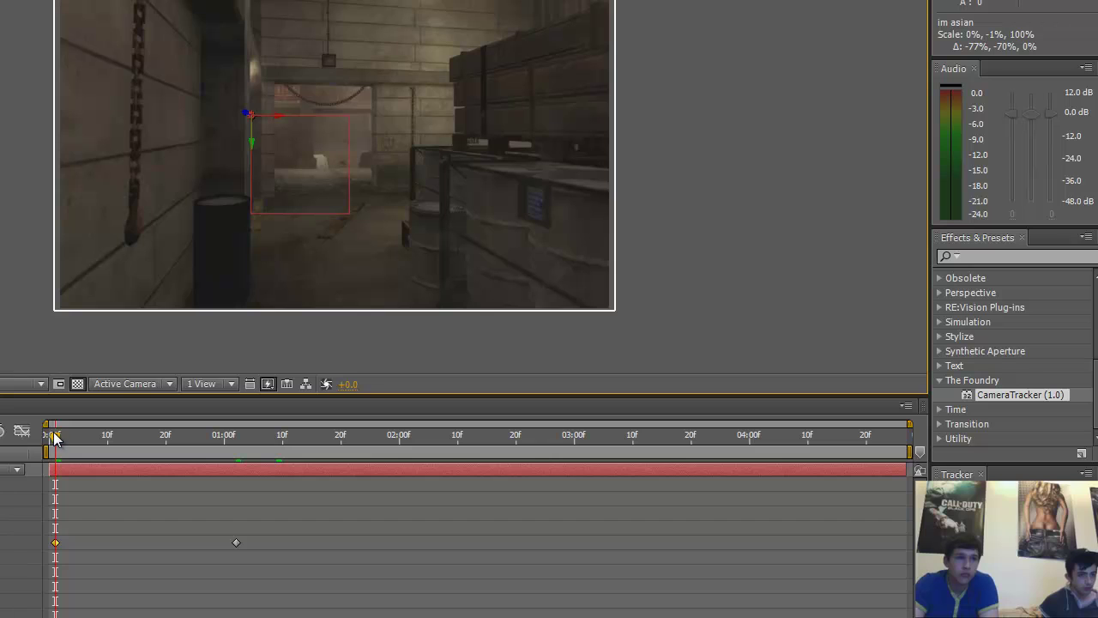
Step: Scrub through the timeline to preview the IM ASIAN text growing in
{"action": "left_click_drag", "start_coordinate": [53, 437], "coordinate": [340, 439]}
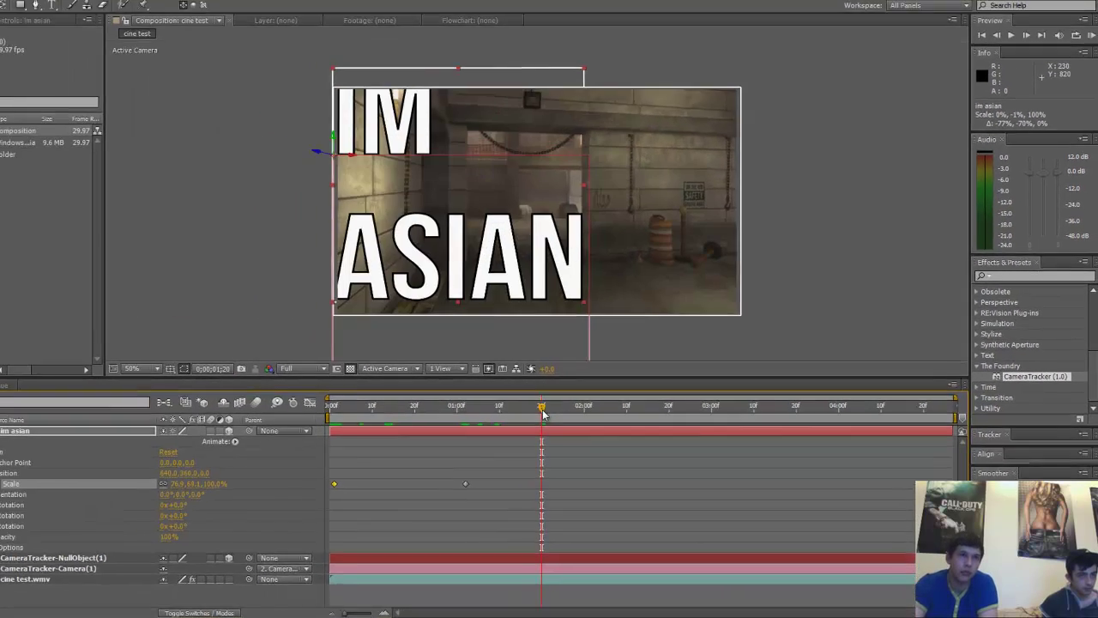
{"action": "left_click_drag", "start_coordinate": [542, 414], "coordinate": [618, 411]}
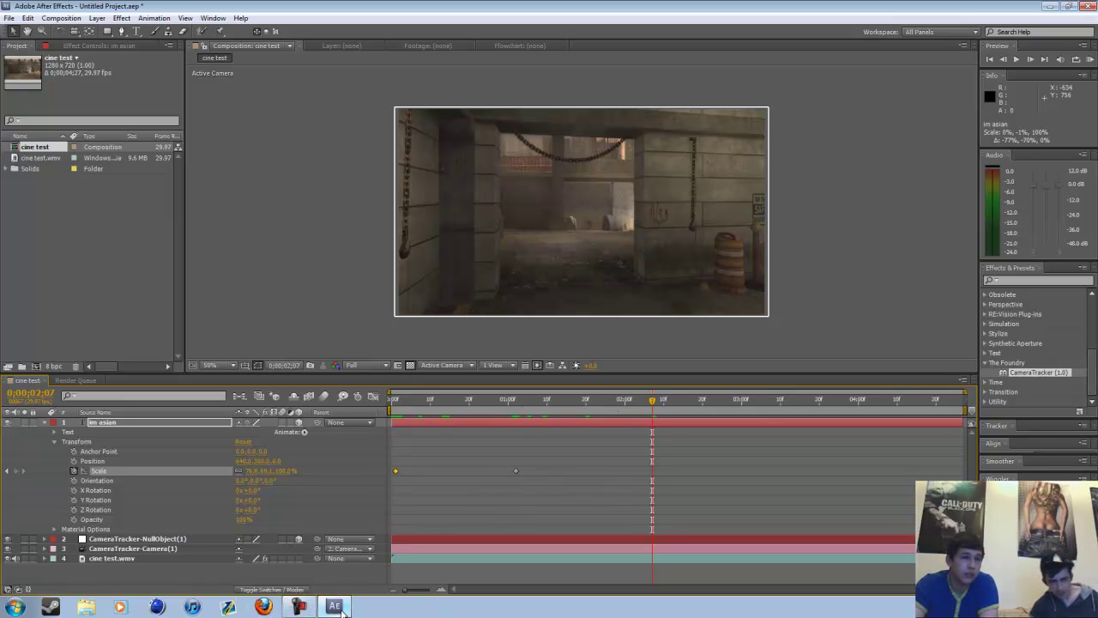
{"action": "left_click", "coordinate": [300, 607]}
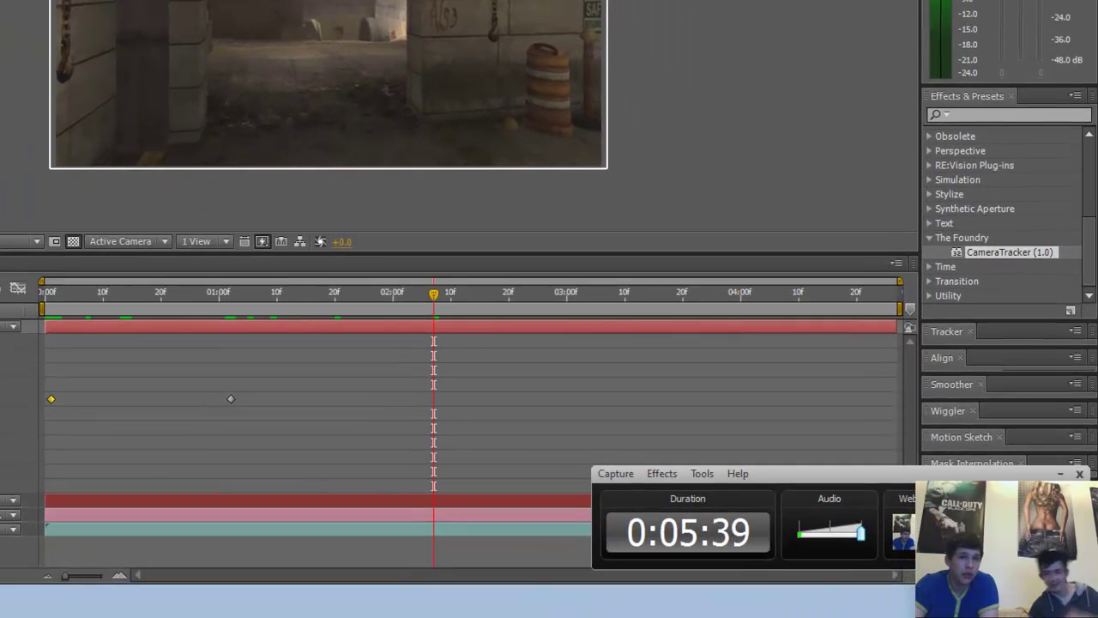